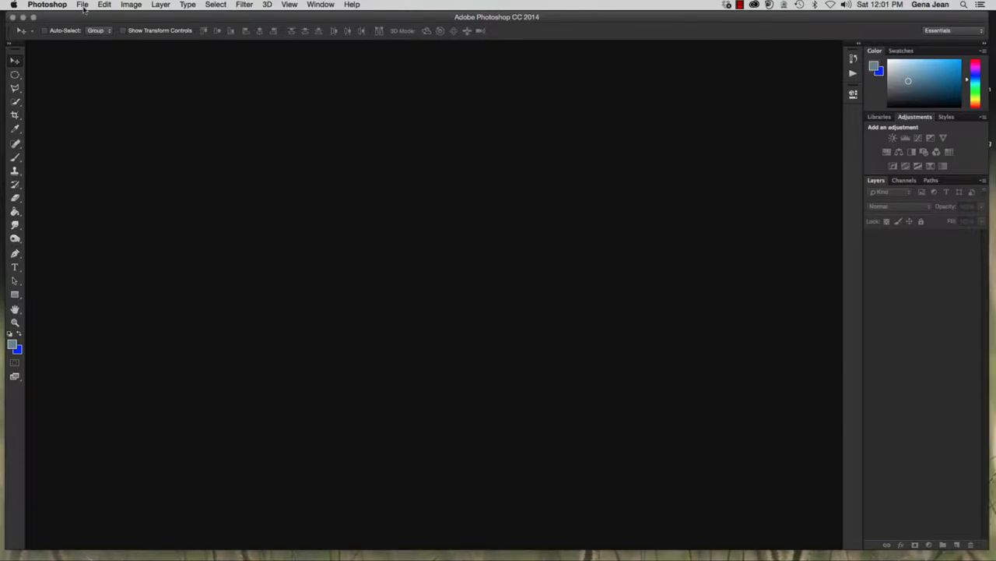
Browse the Chapter6 folder in Adobe Bridge and open bluebike.jpg in Photoshop
click(82, 5)
click(184, 46)
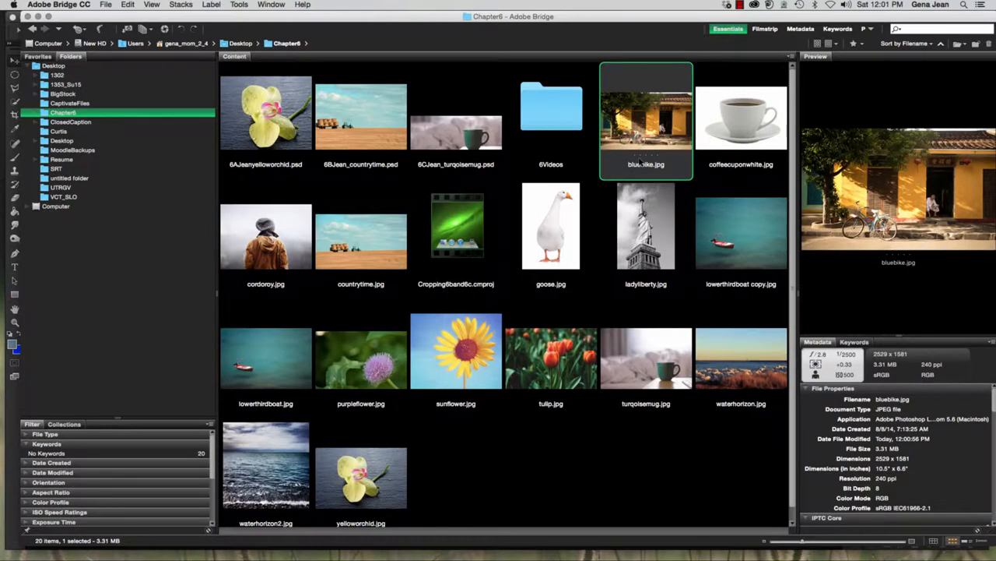
double_click(640, 161)
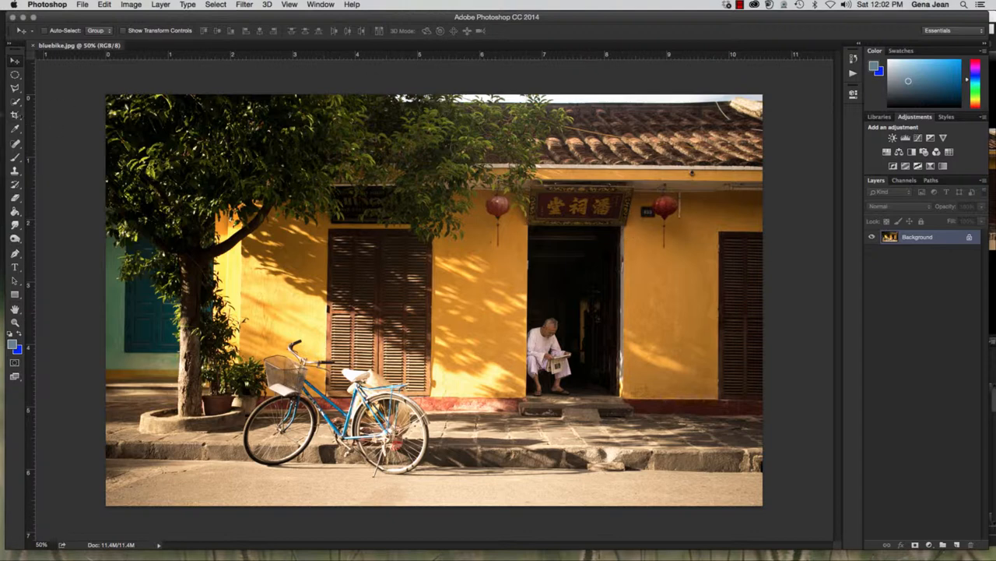
Set up the Crop tool with a square aspect ratio of 160 by 160
click(14, 115)
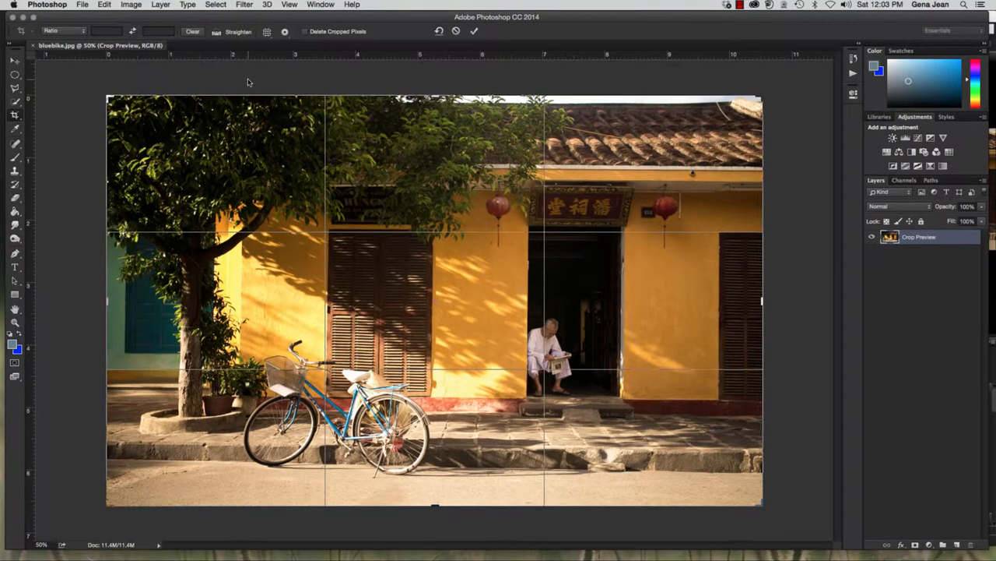
click(109, 31)
text(160 px)
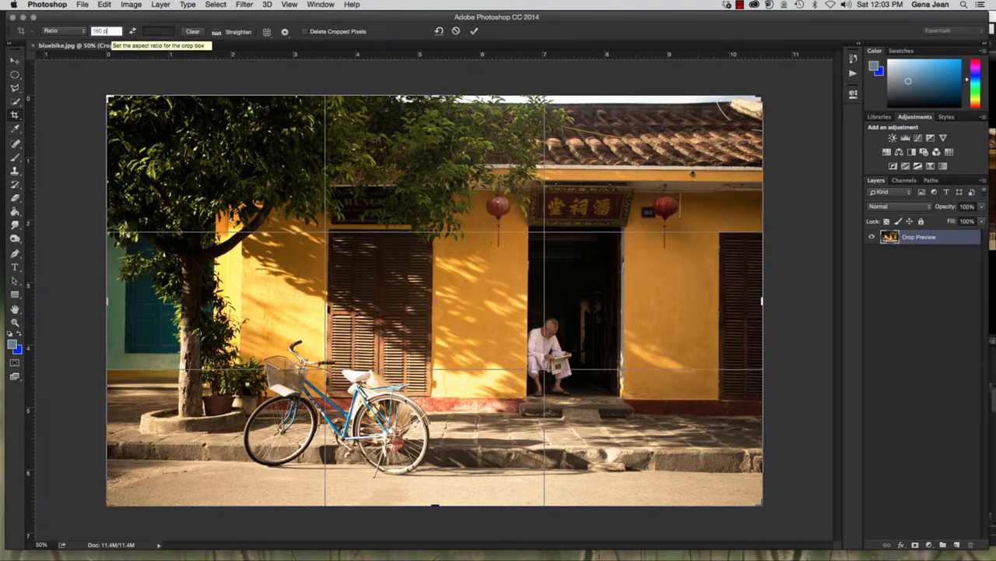
click(163, 32)
text(160)
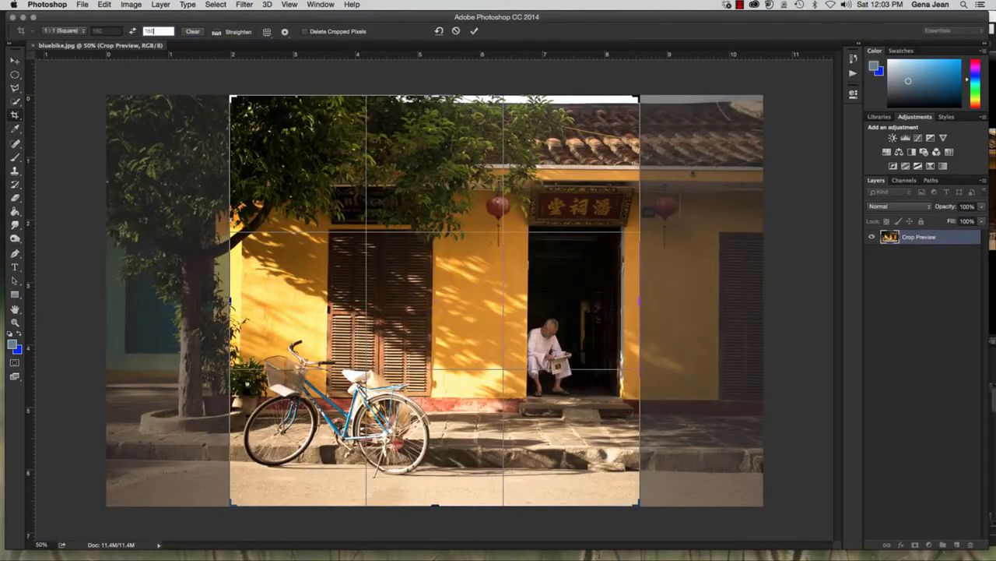
text(px)
key(Return)
click(154, 31)
click(112, 30)
click(147, 34)
click(134, 34)
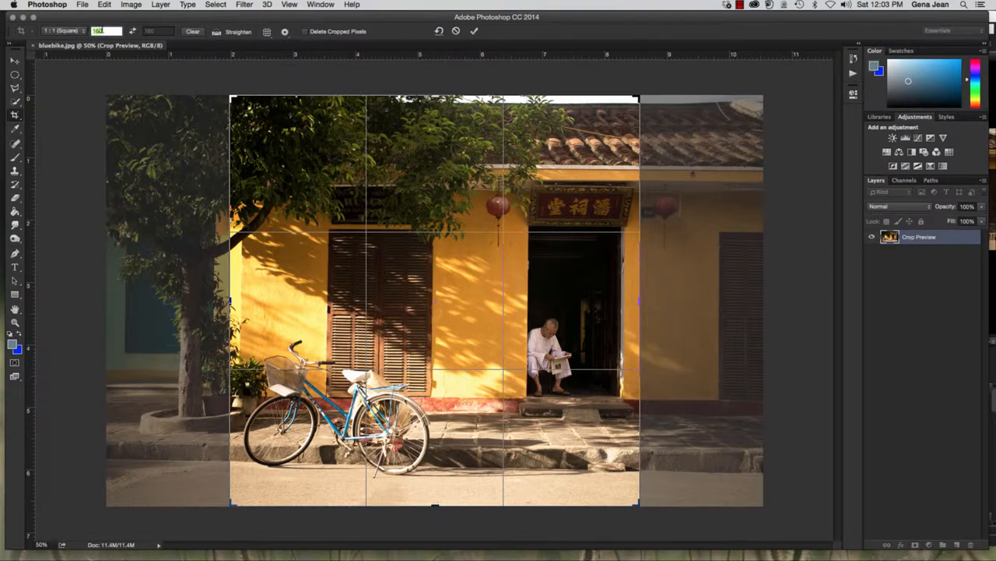
click(133, 31)
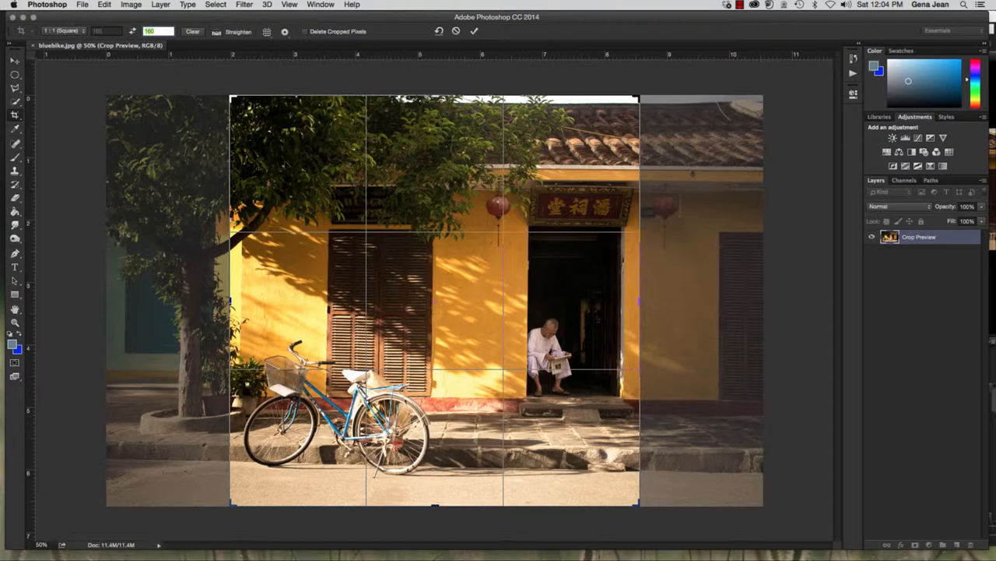
Try a small square crop around the lower part of the bicycle's front wheel and undo it
drag(306, 145, 431, 145)
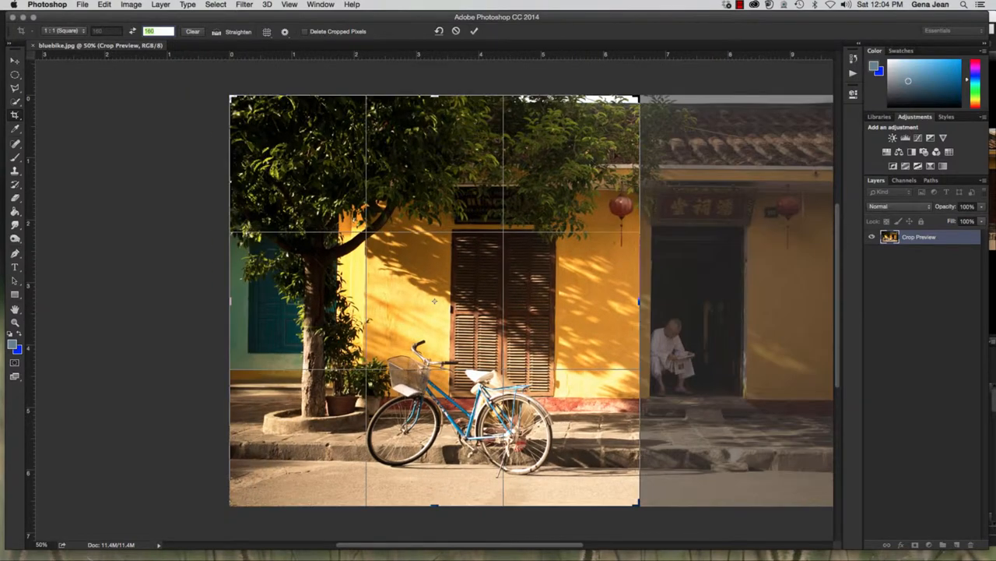
drag(640, 92, 413, 368)
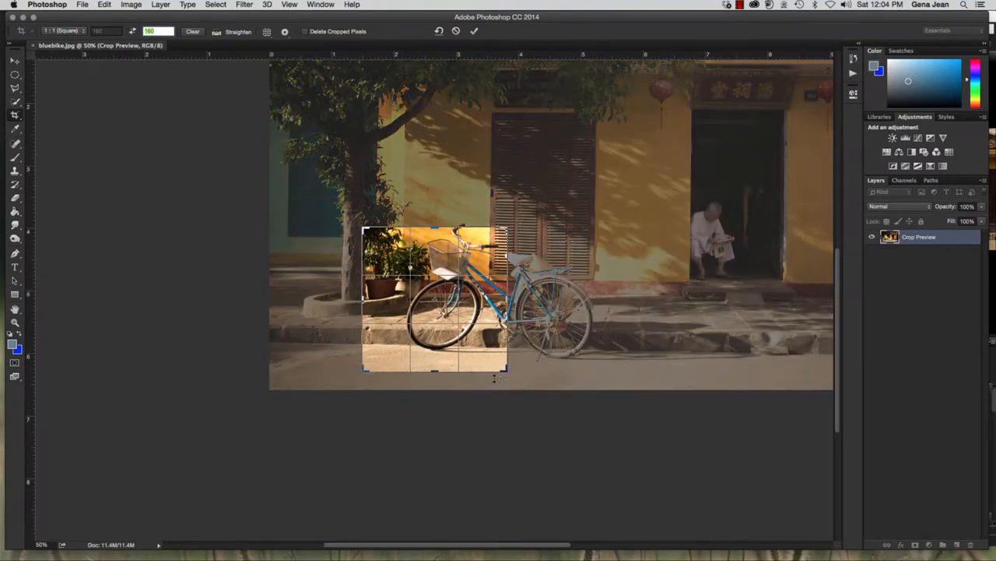
drag(506, 372, 422, 227)
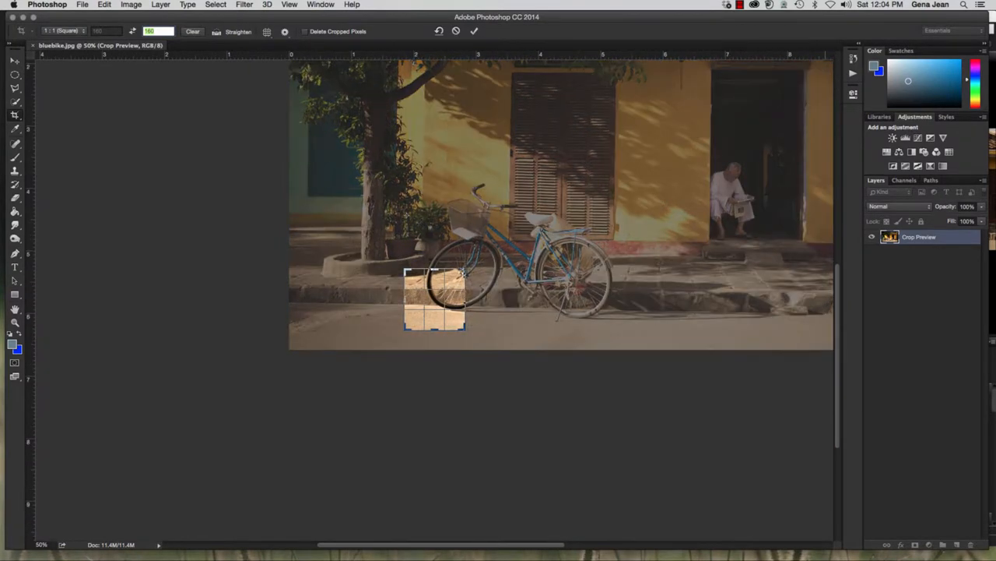
double_click(447, 301)
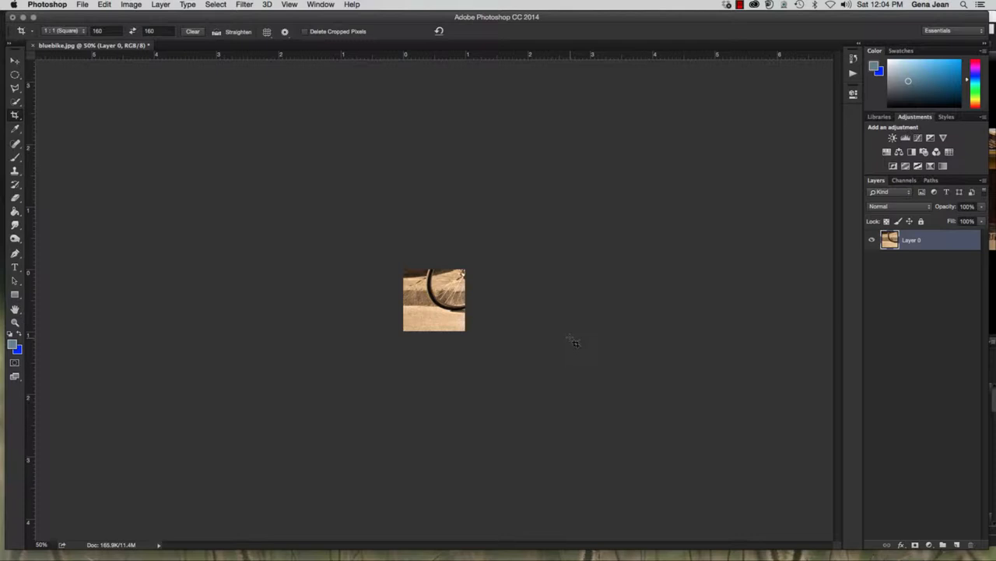
key(super+z)
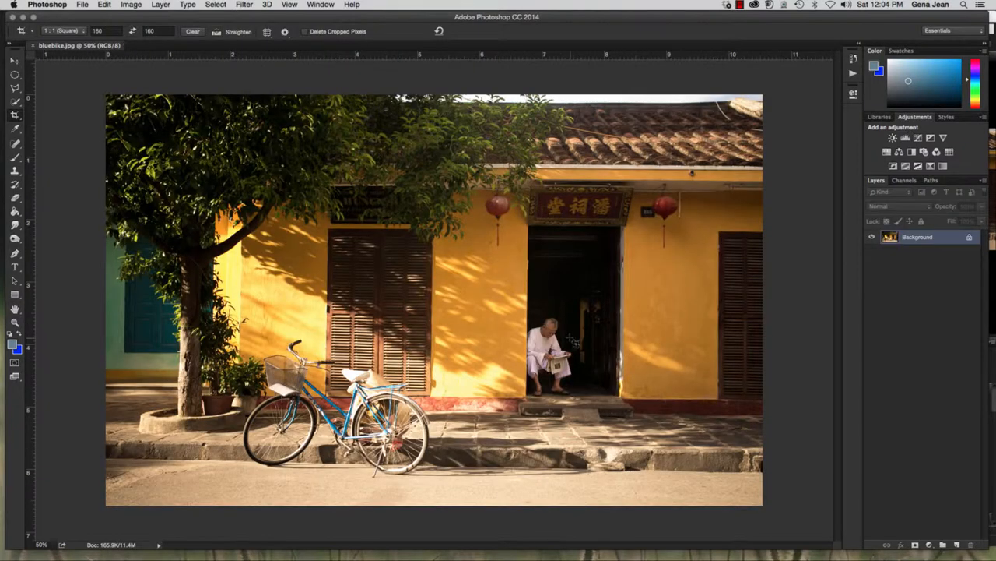
Try a small square crop of the man seated in the doorway and undo it
click(570, 341)
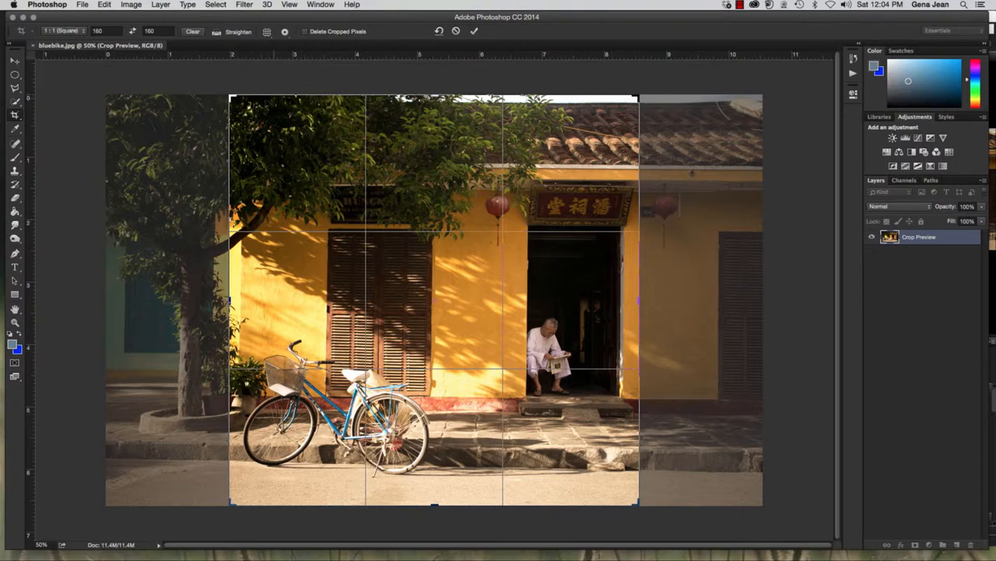
drag(231, 97, 498, 418)
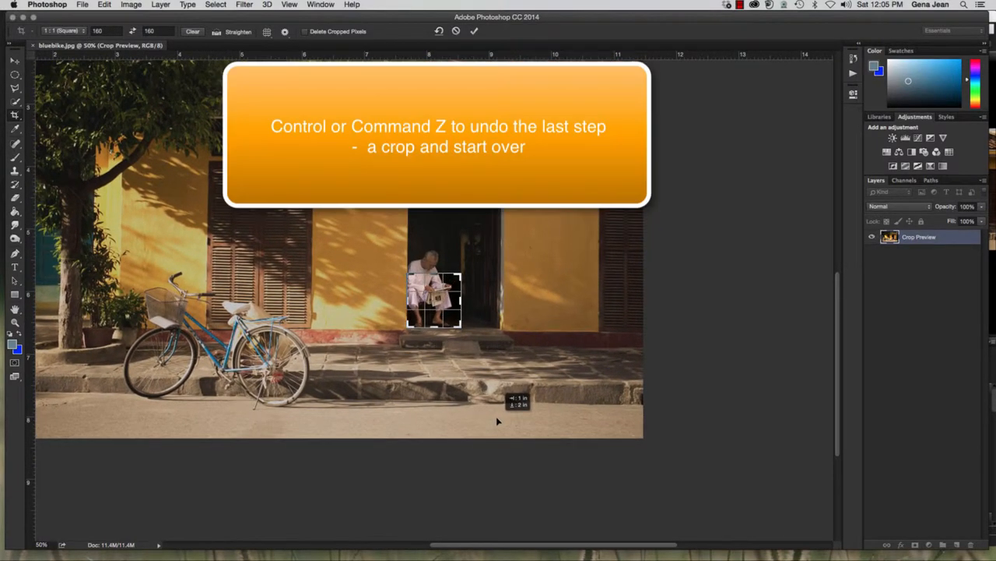
key(Return)
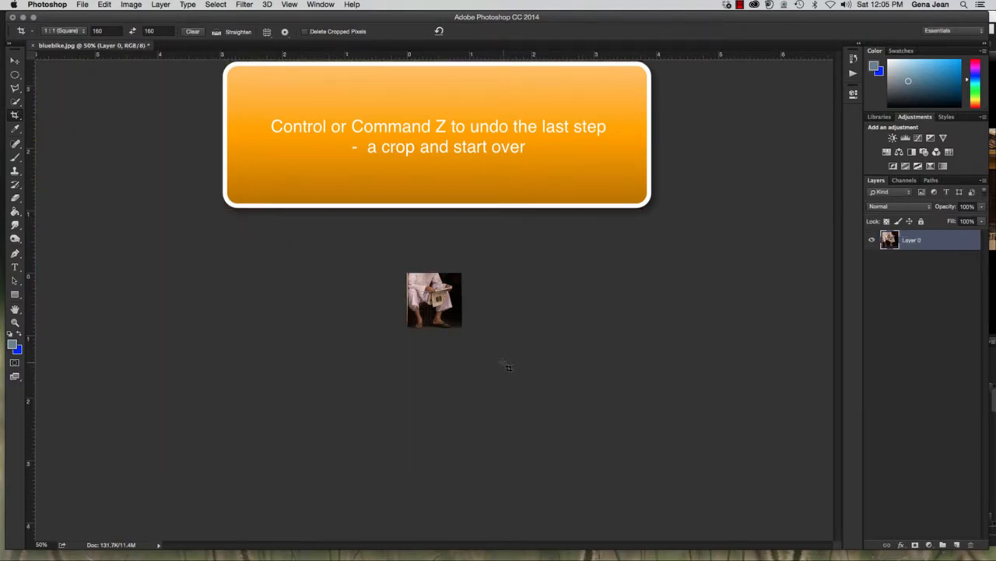
key(super+z)
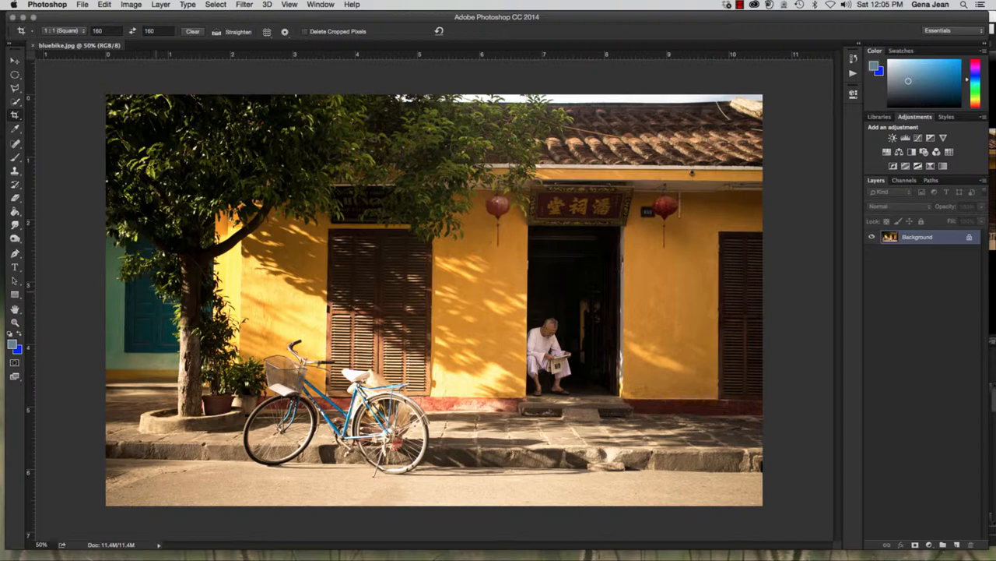
Try a small square crop of the teal shutter behind the tree trunk and undo it
click(127, 285)
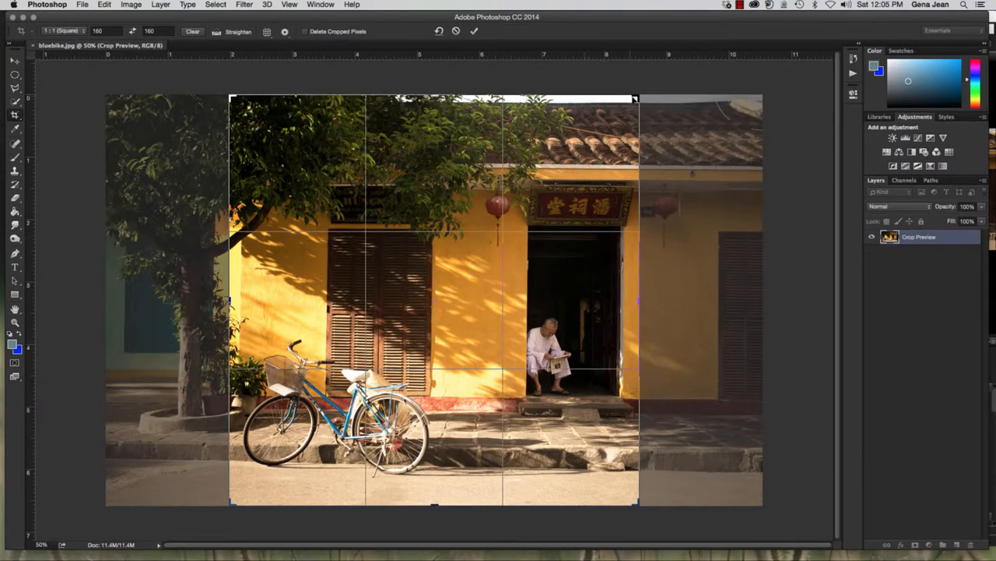
drag(639, 96, 461, 274)
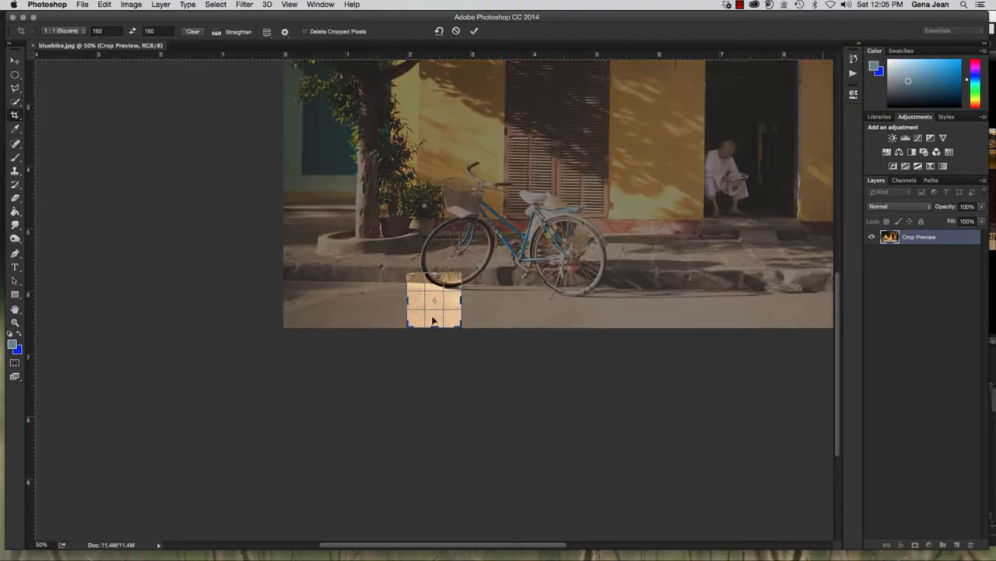
drag(429, 311, 536, 457)
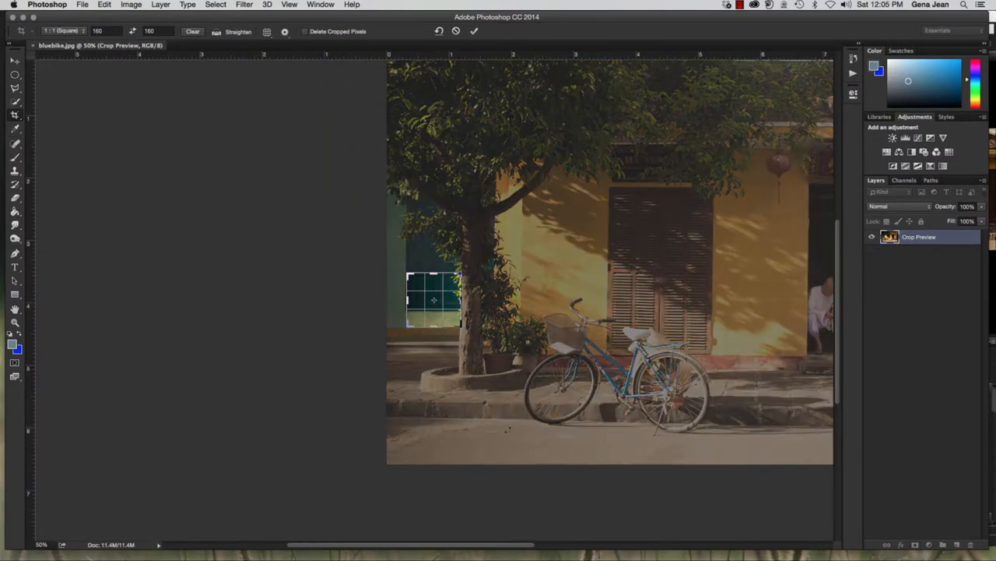
key(Return)
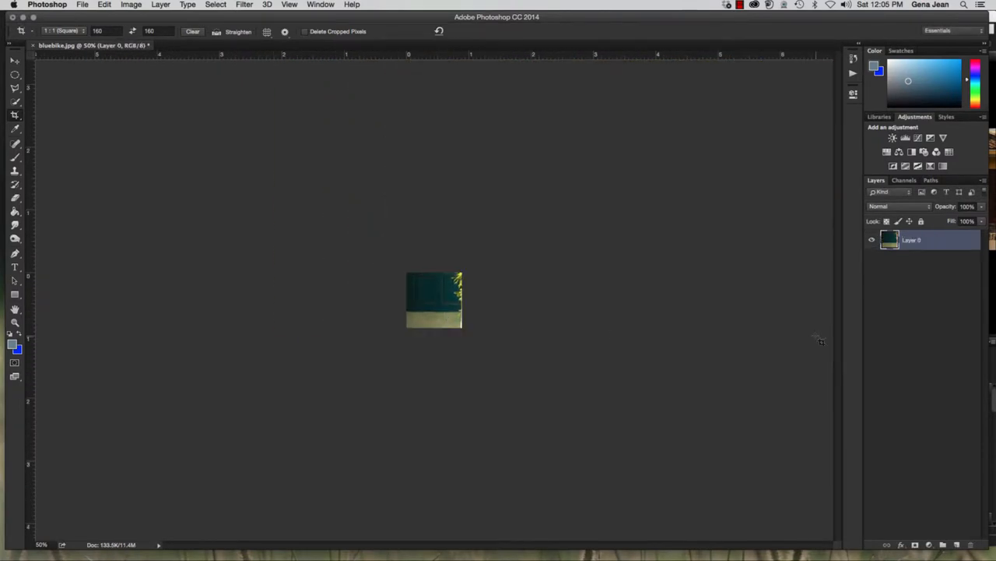
key(super+z)
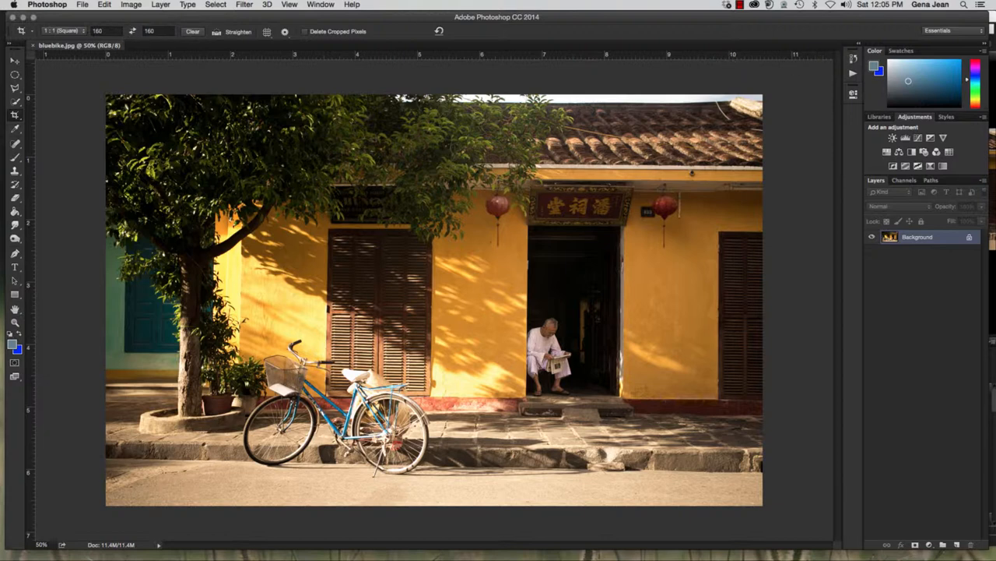
Crop the photo to a square showing the tree branch and the leaf shadows on the yellow wall
click(159, 31)
click(197, 179)
drag(235, 92, 364, 249)
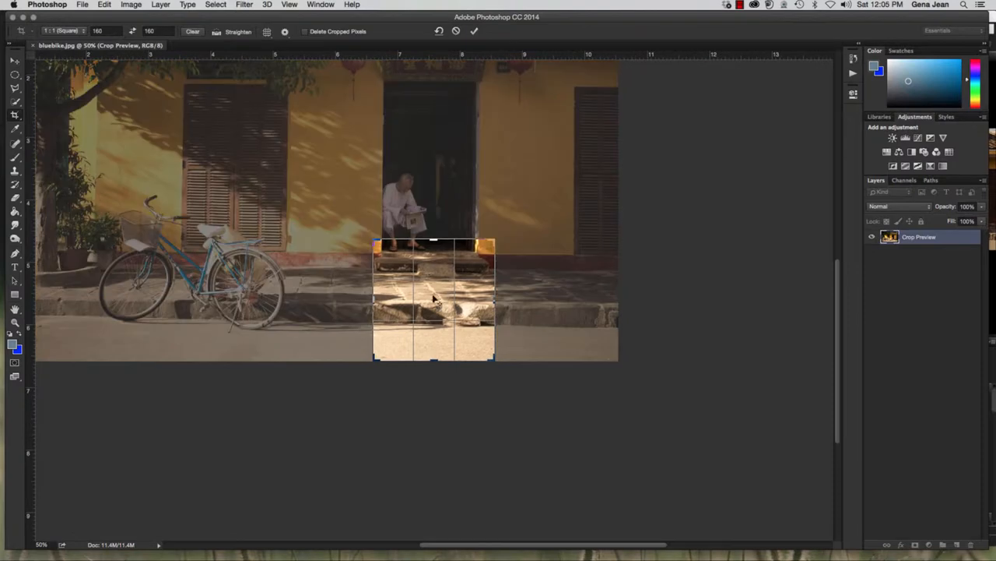
drag(438, 300, 792, 505)
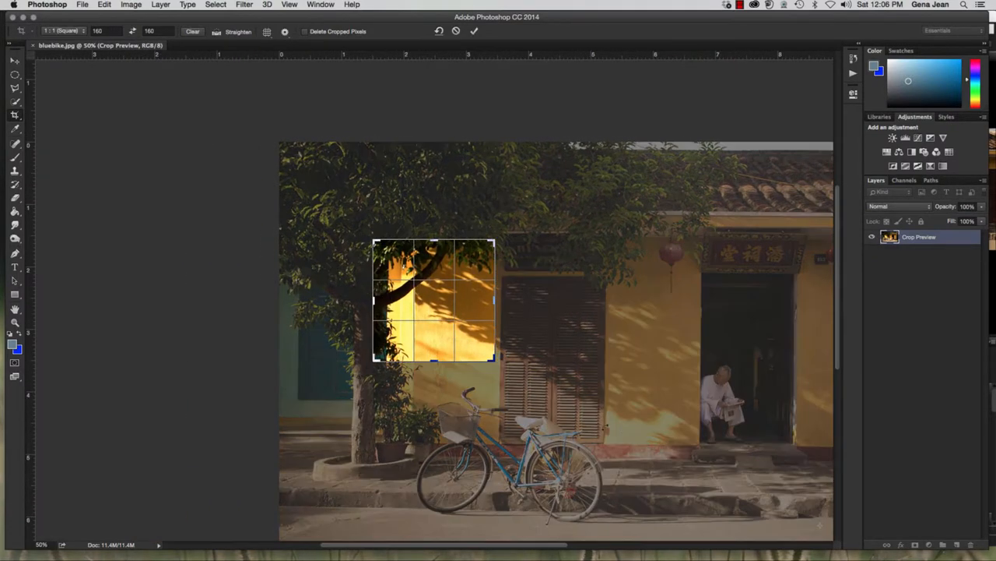
double_click(430, 335)
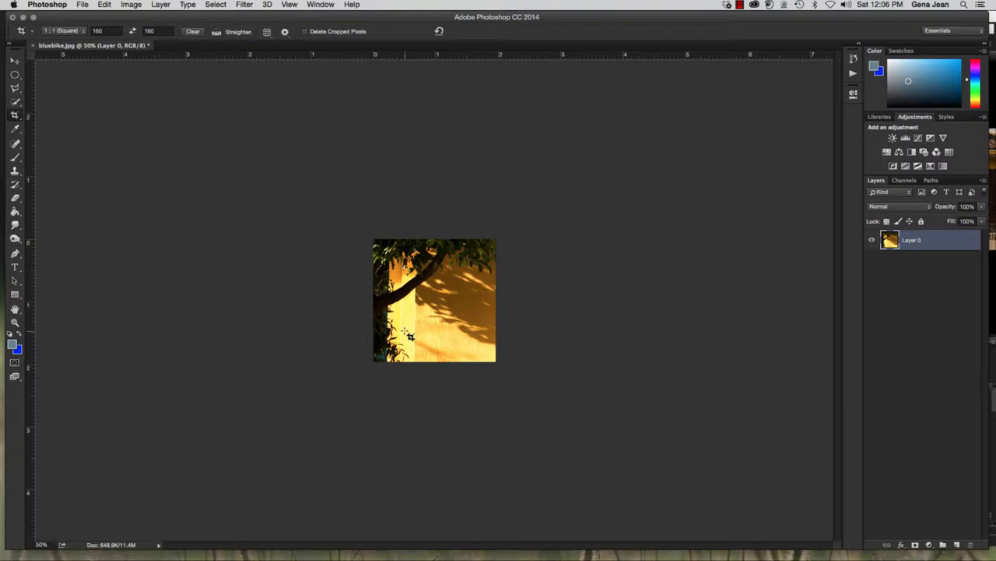
Save the crop as a Photoshop file in Chapter6, prefixing the name bluebike with 6D, the author's surname and an underscore, and leave the Crop tool
key(super)
key(super+shift+s)
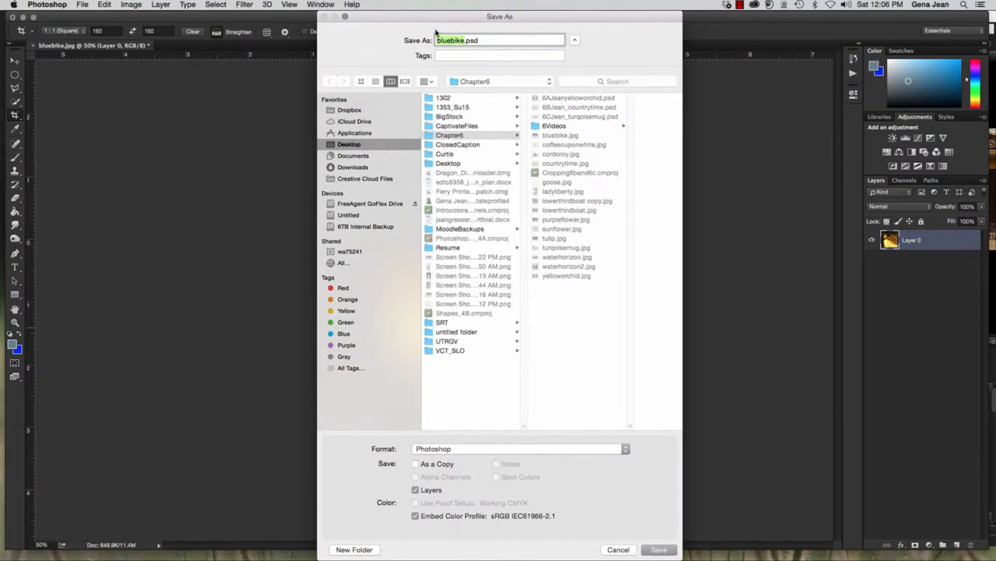
click(436, 40)
text(6D)
text(Jean_)
click(454, 138)
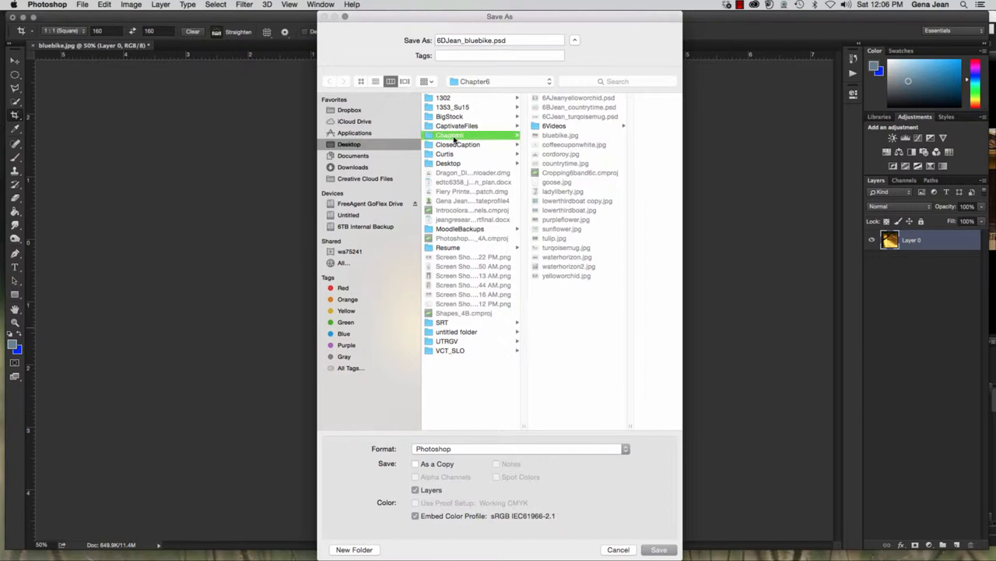
click(659, 548)
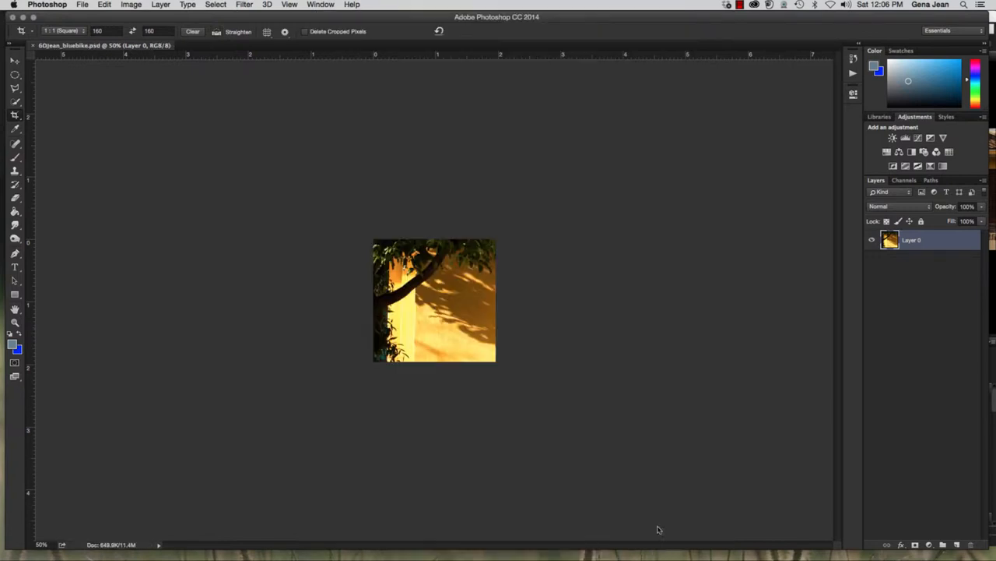
key(v)
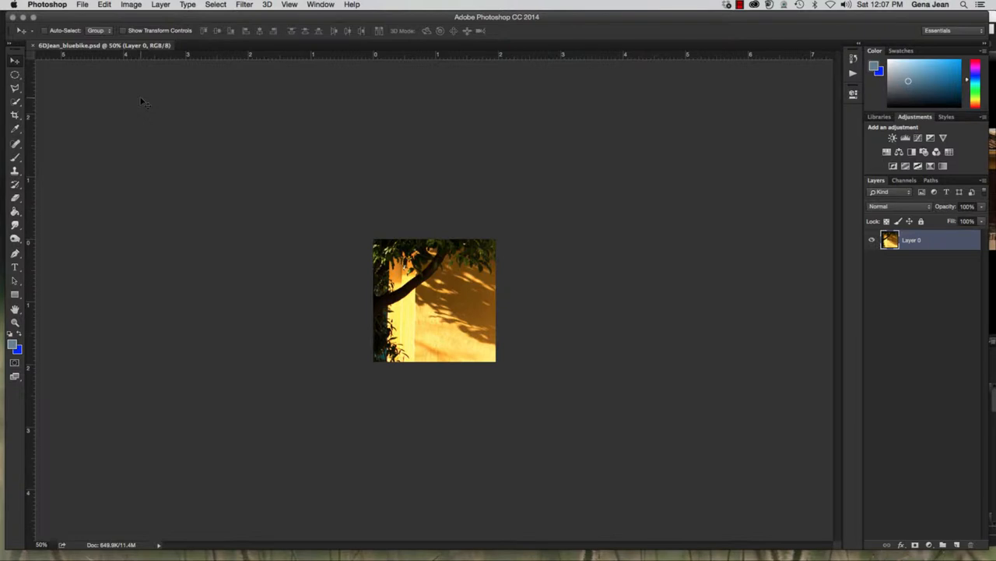
Switch to Adobe Bridge and open ladyliberty.jpg in Camera Raw
click(82, 6)
click(100, 37)
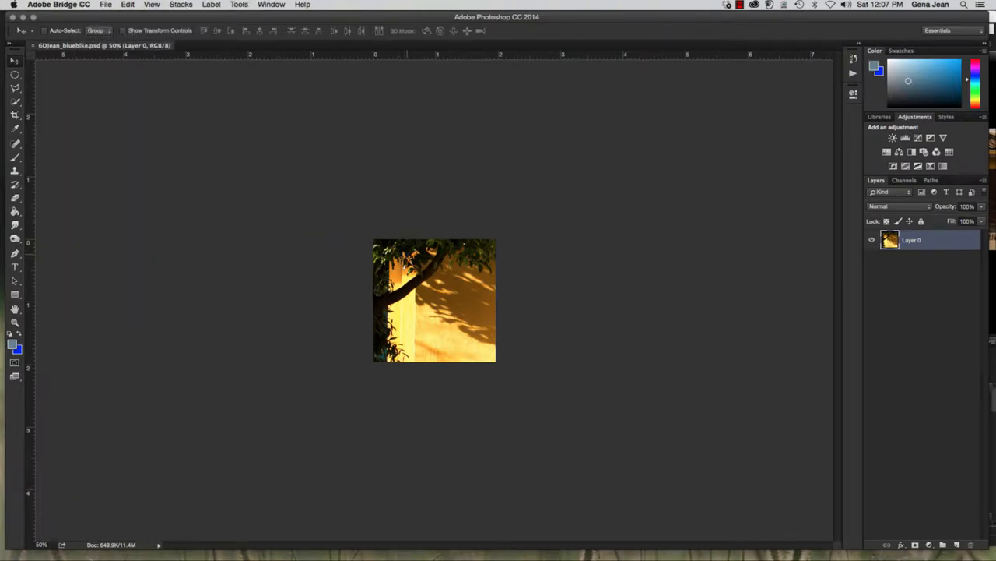
click(760, 238)
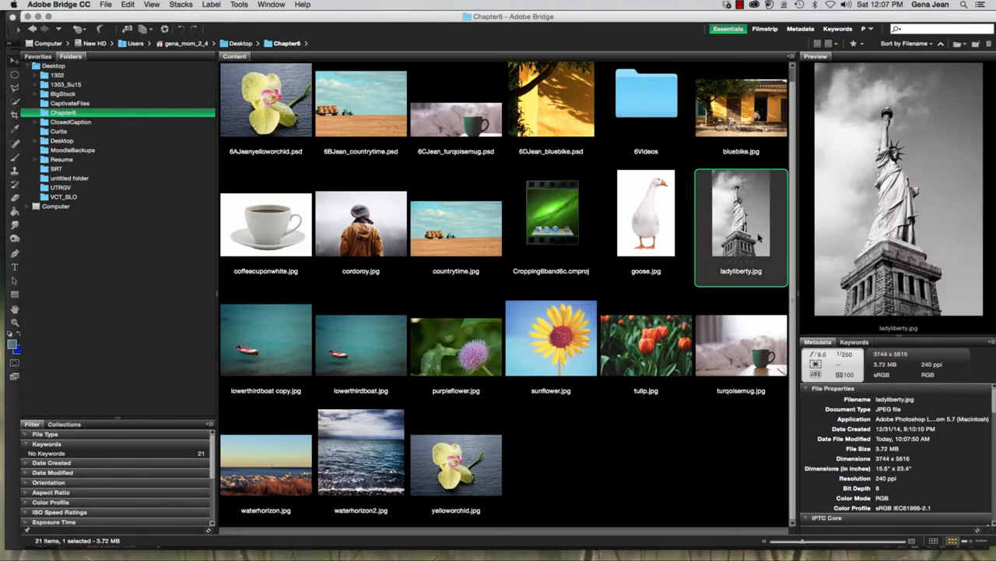
right_click(744, 227)
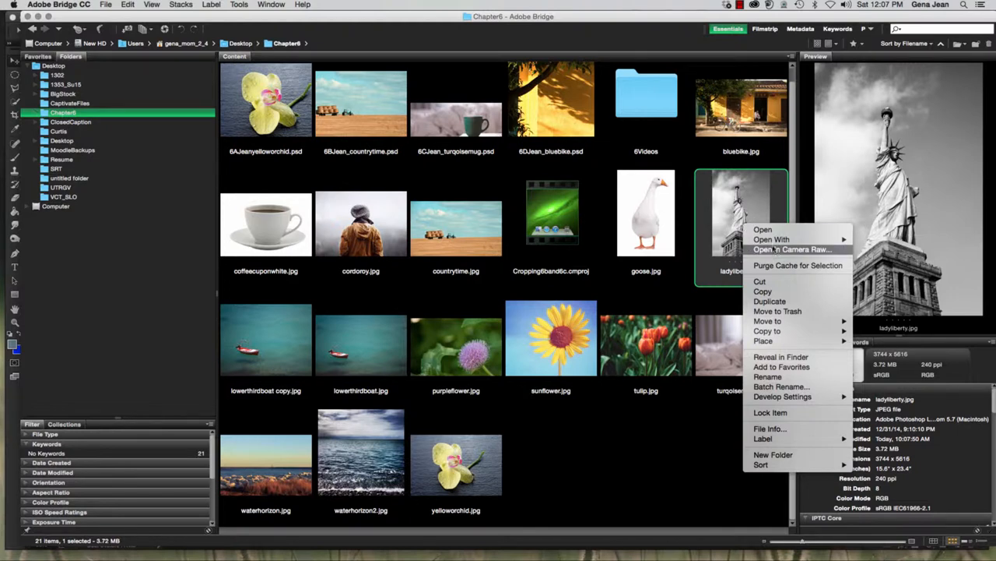
click(777, 250)
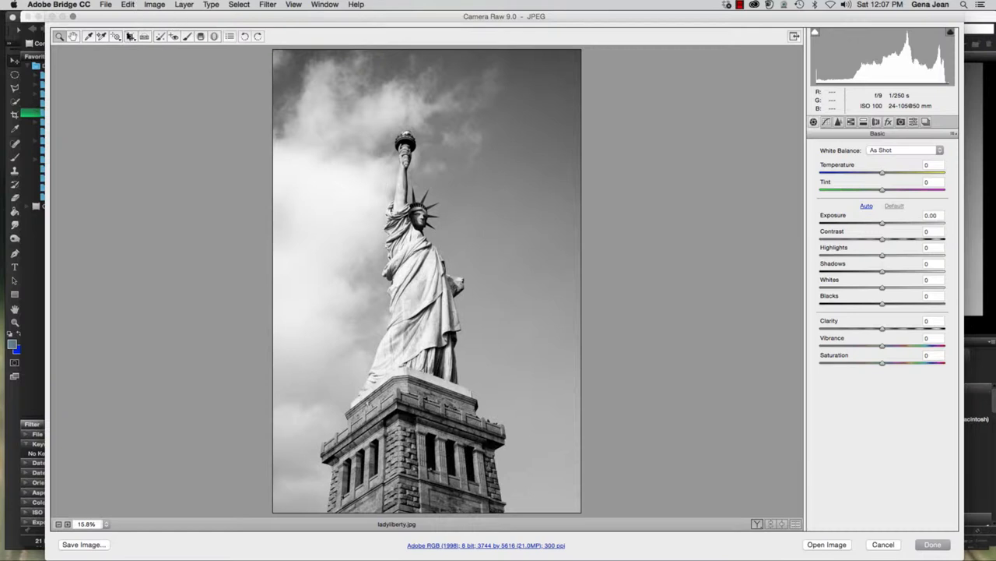
Straighten the leaning statue photo by drawing a Straighten reference line from beside the torch down to the pedestal
click(133, 41)
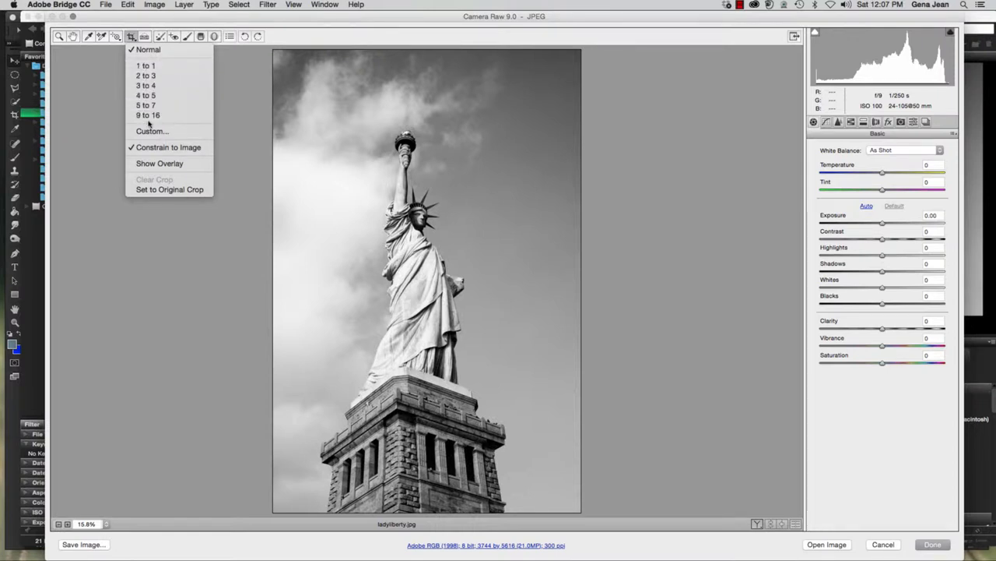
click(131, 37)
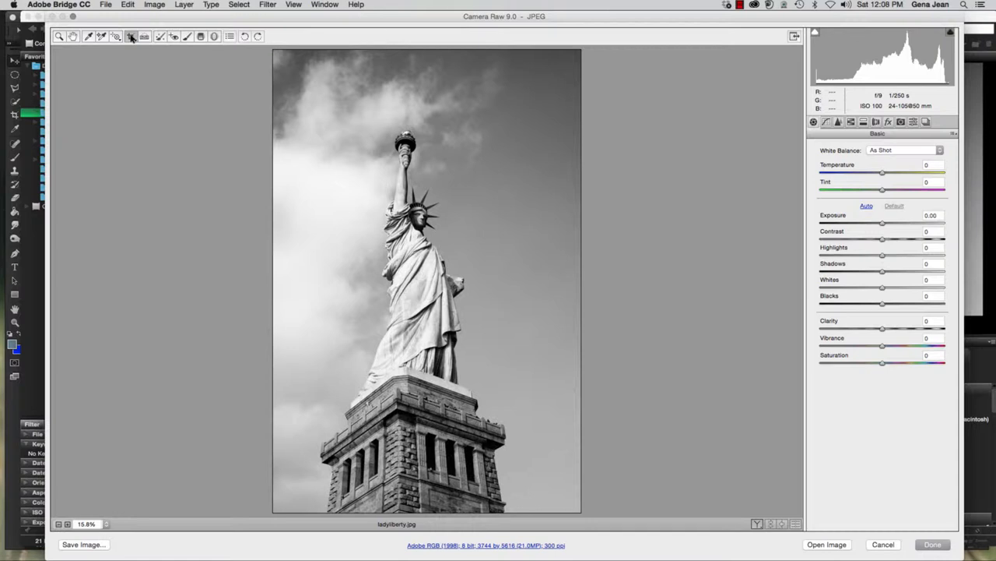
click(132, 37)
click(145, 37)
drag(379, 137, 343, 413)
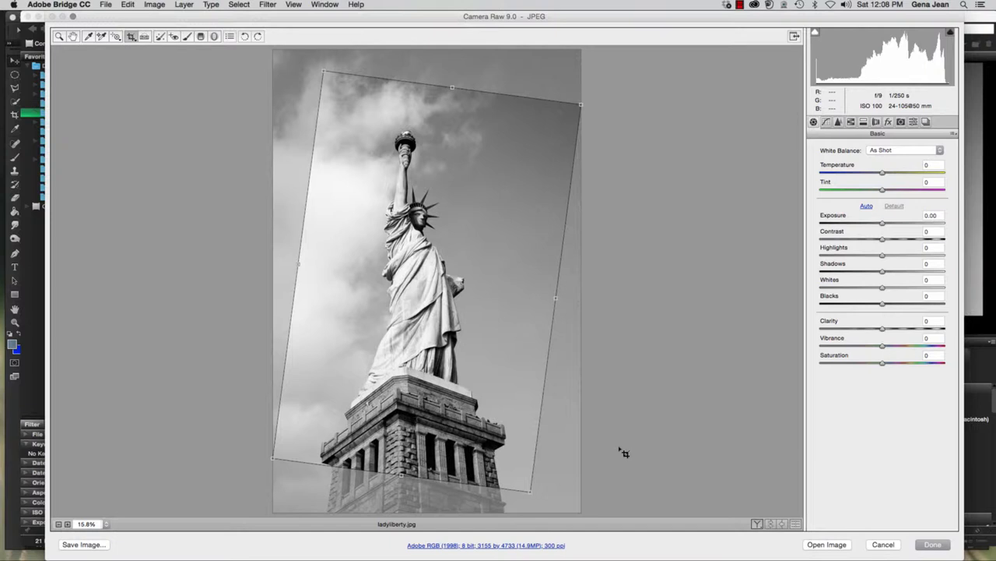
Apply the straightening crop to the statue photo and undo it to return to the full, unstraightened frame
key(Return)
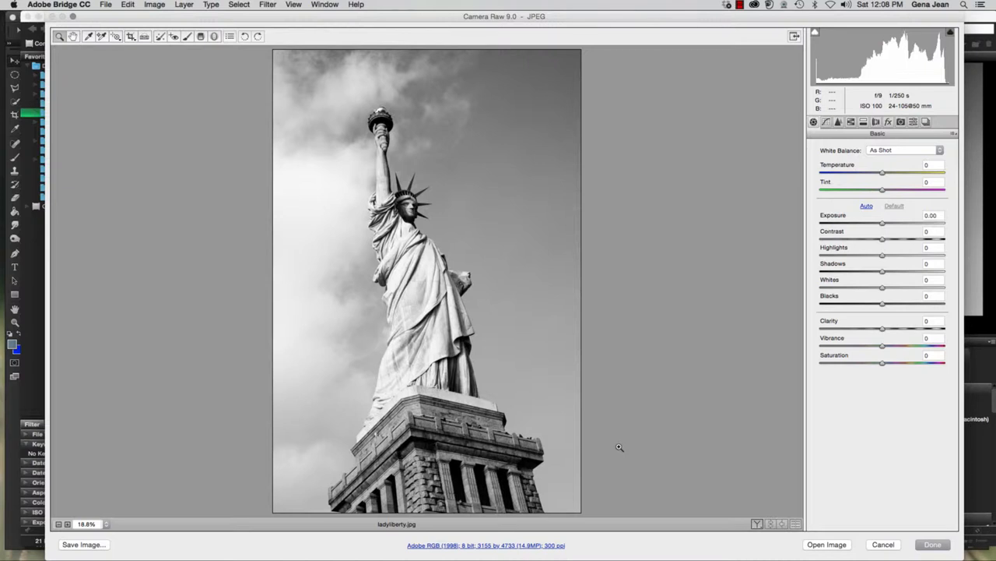
key(super+z)
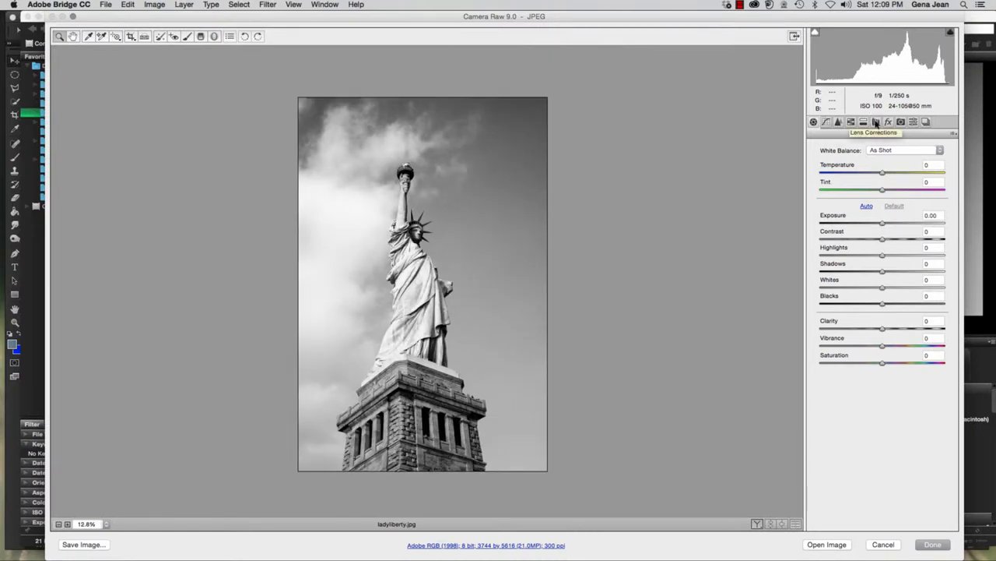
Enable lens profile corrections for the statue photo, toggling them to compare the effect and keeping Canon as the lens make
click(876, 122)
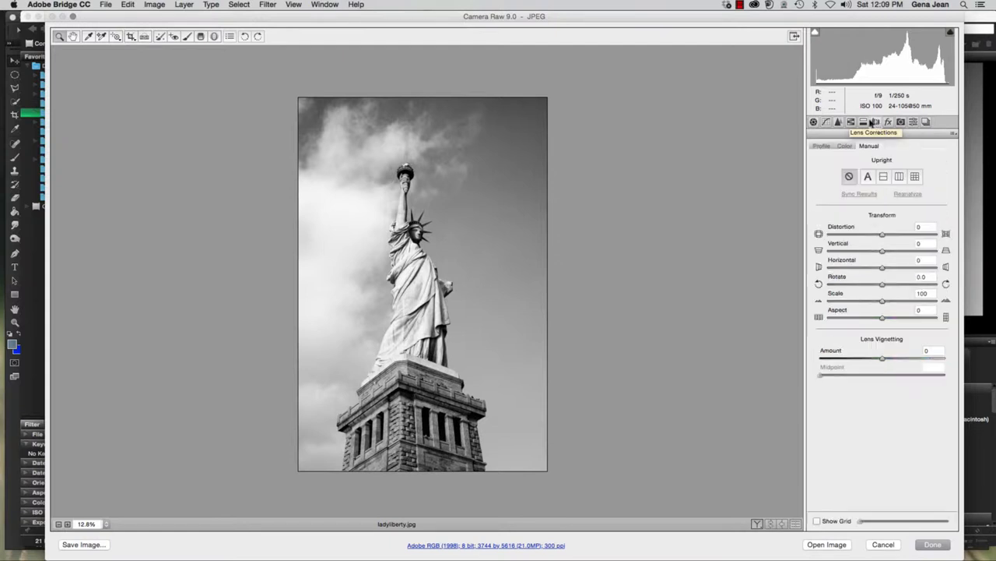
click(821, 147)
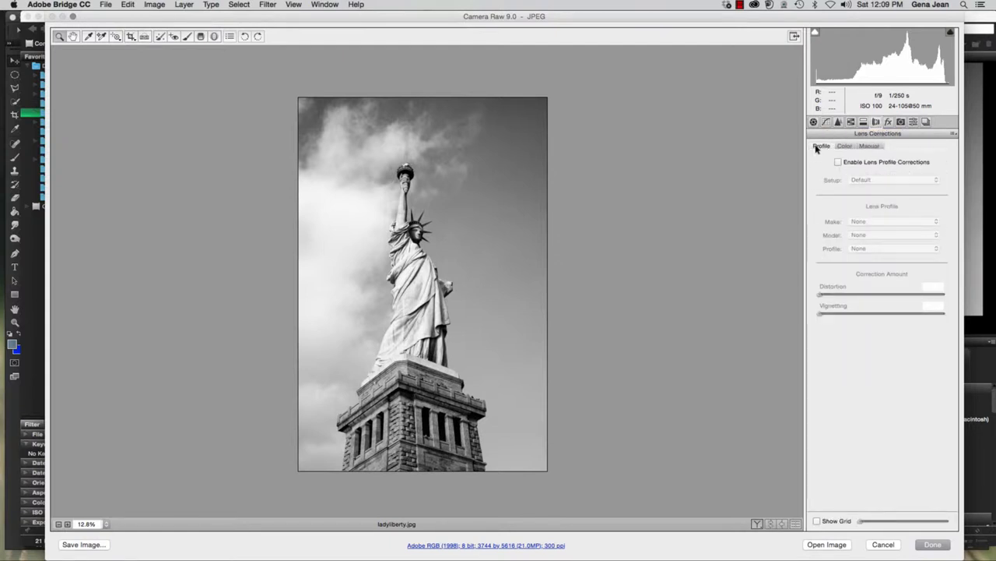
click(847, 147)
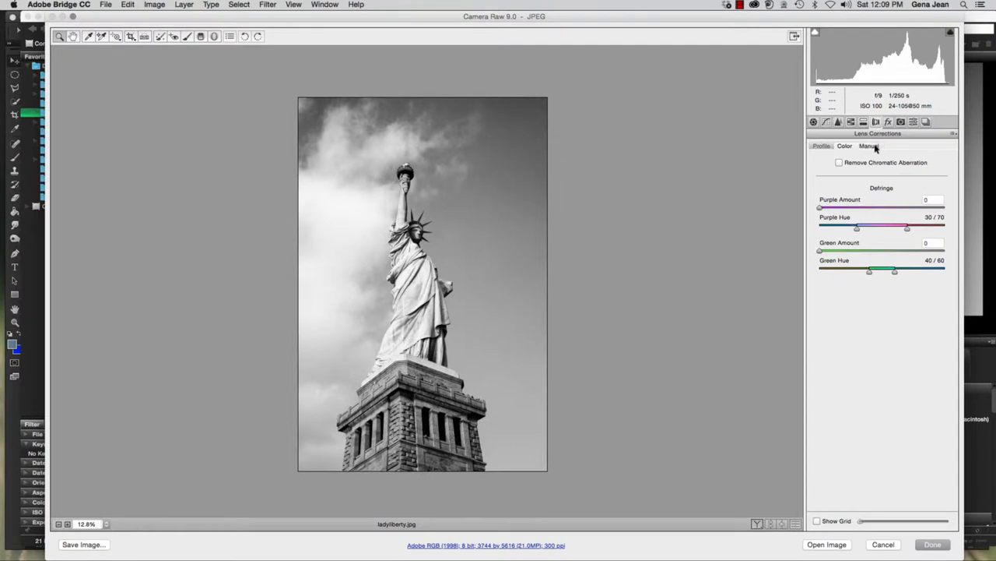
click(871, 146)
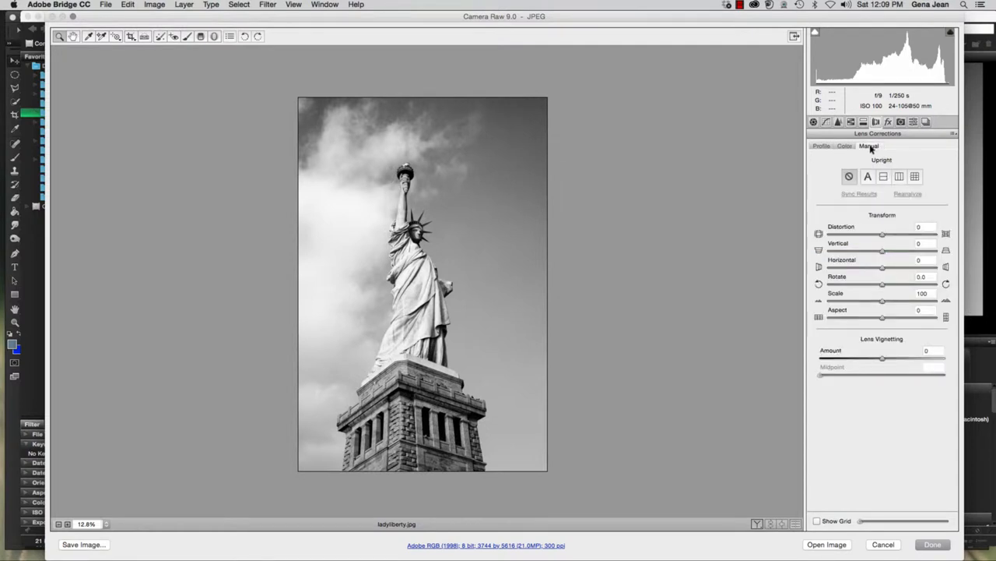
click(822, 146)
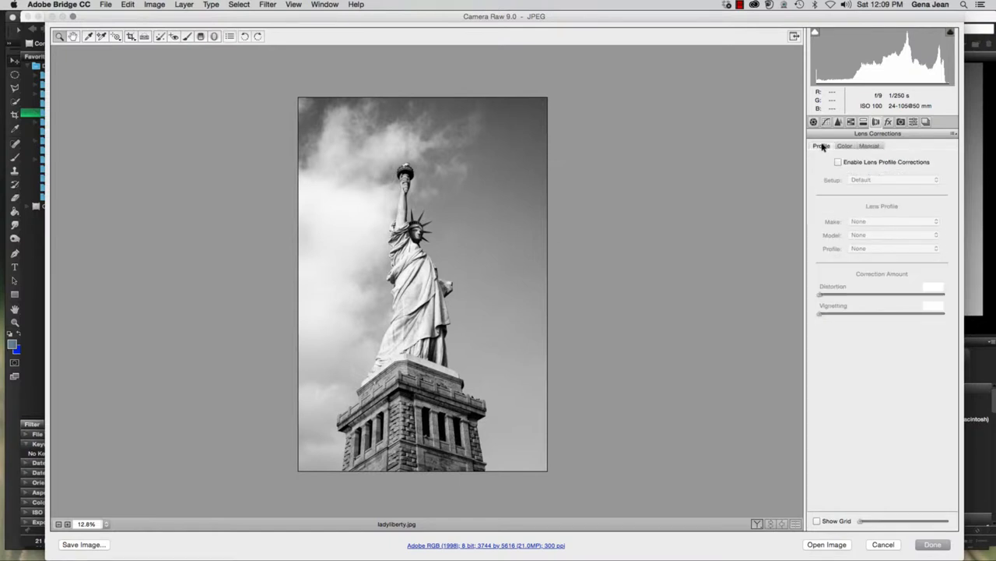
click(838, 162)
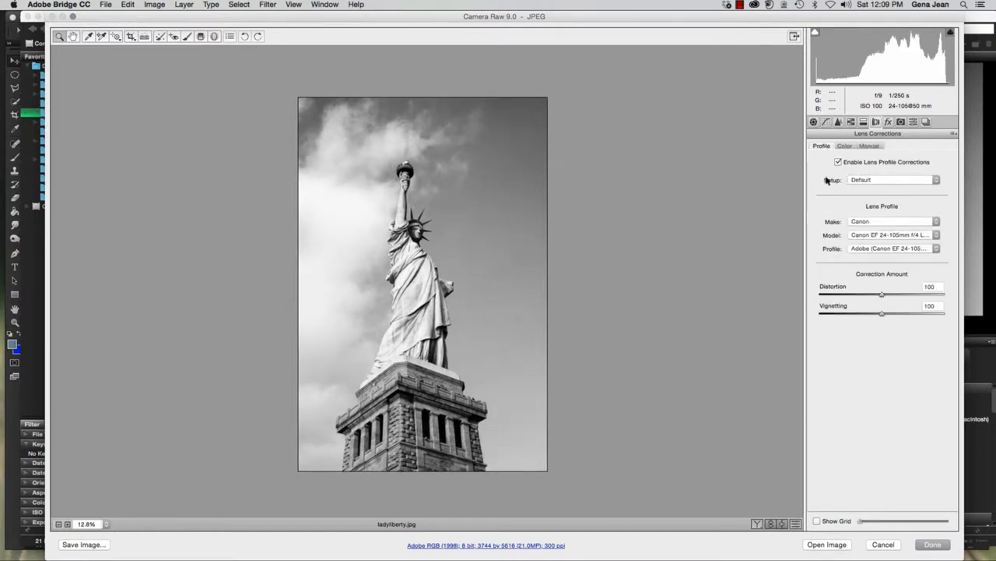
click(839, 163)
click(838, 163)
click(838, 163)
click(838, 163)
click(934, 222)
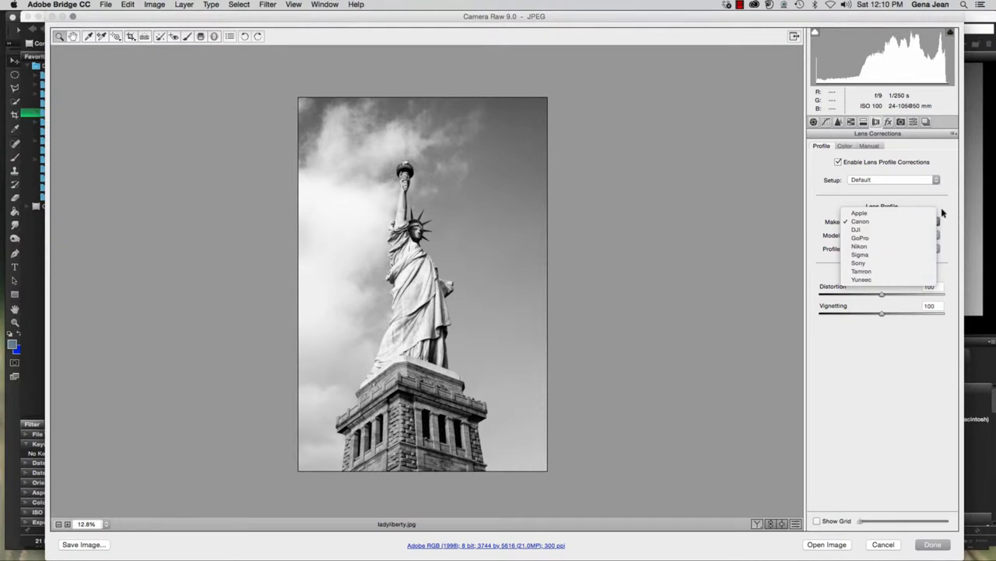
click(944, 212)
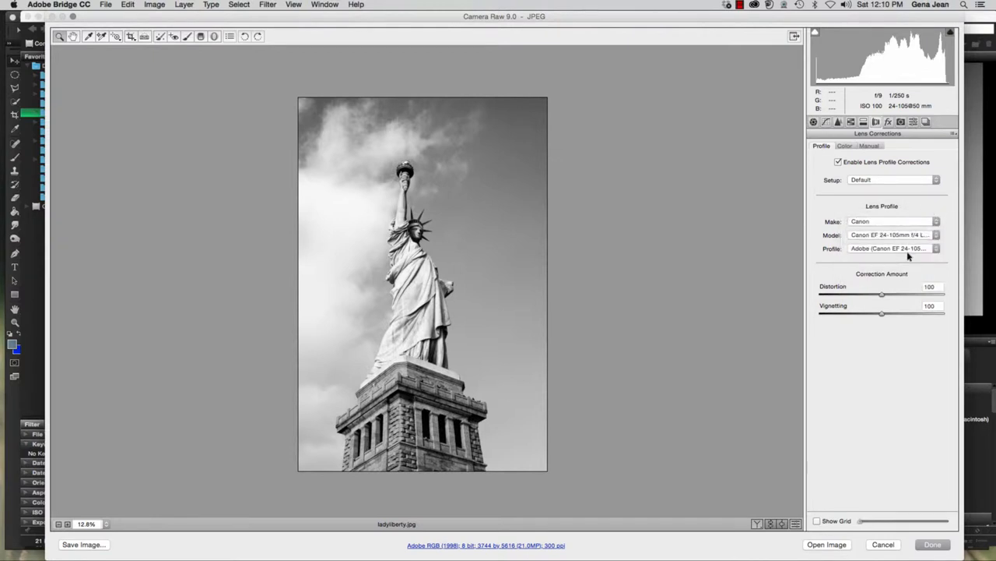
Compare the Auto, Level, Vertical and Full Upright corrections on the statue photo and apply Auto
click(869, 148)
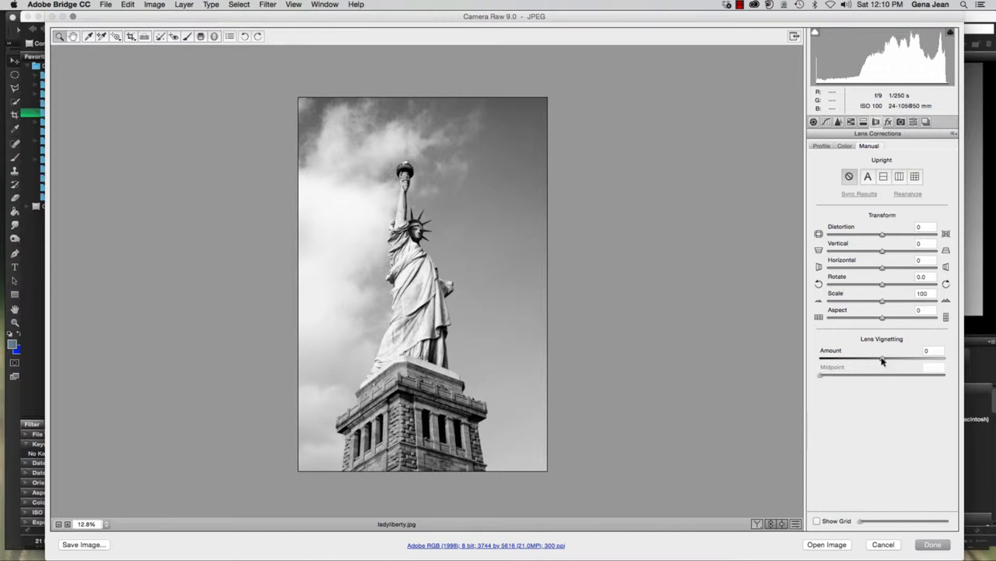
mouse_move(882, 358)
mouse_down()
mouse_move(823, 363)
mouse_move(893, 360)
mouse_move(877, 360)
mouse_up()
click(868, 177)
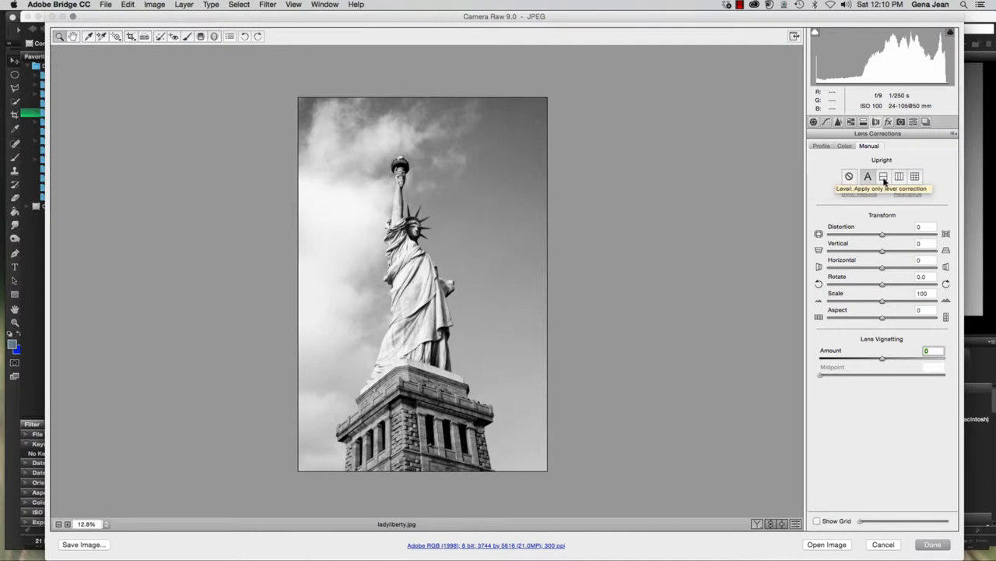
click(883, 178)
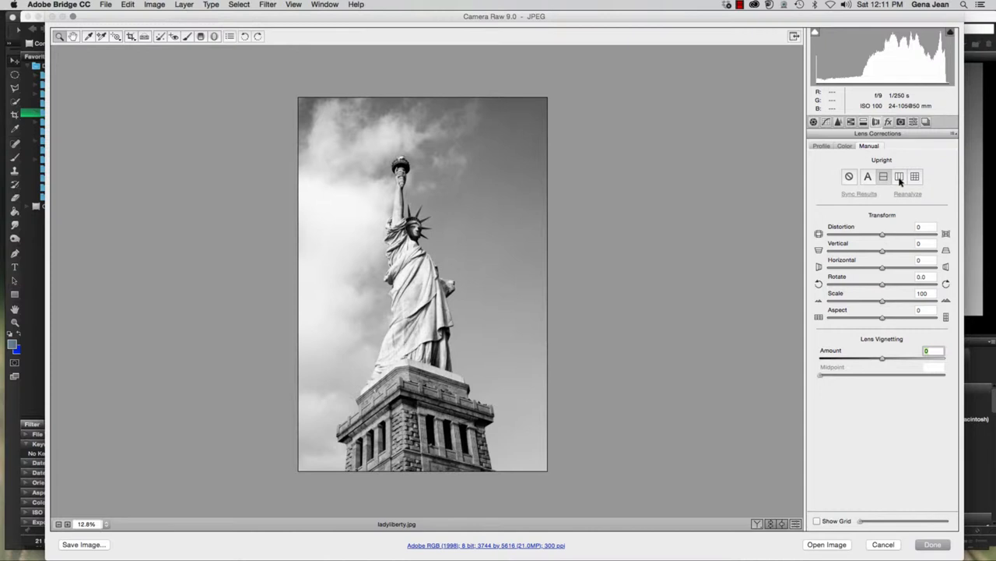
click(900, 179)
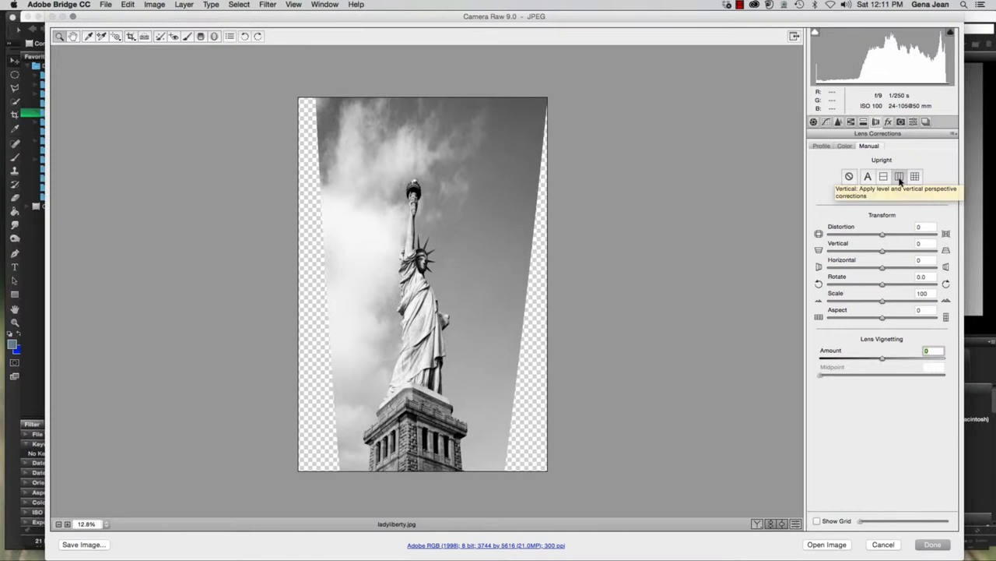
click(916, 178)
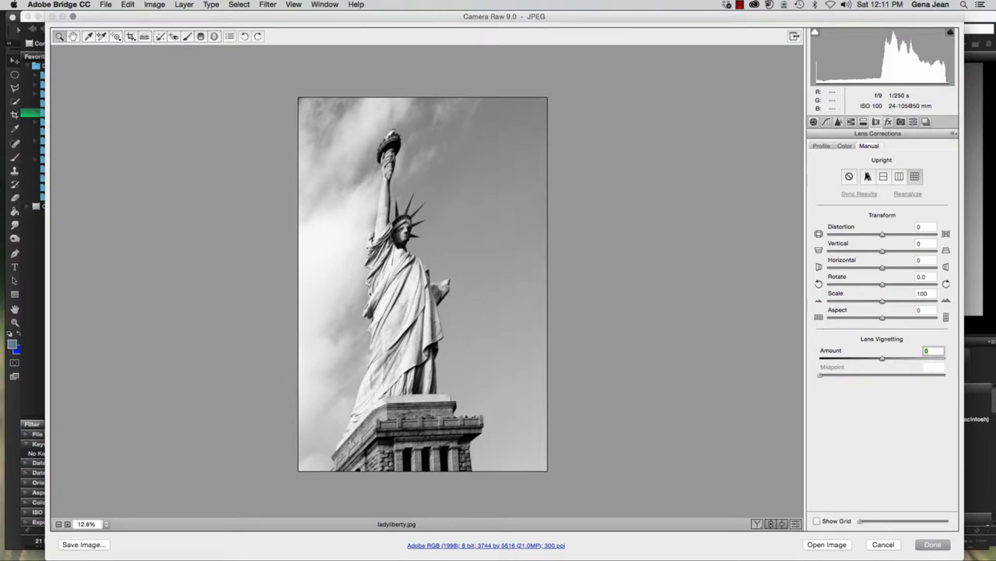
click(868, 177)
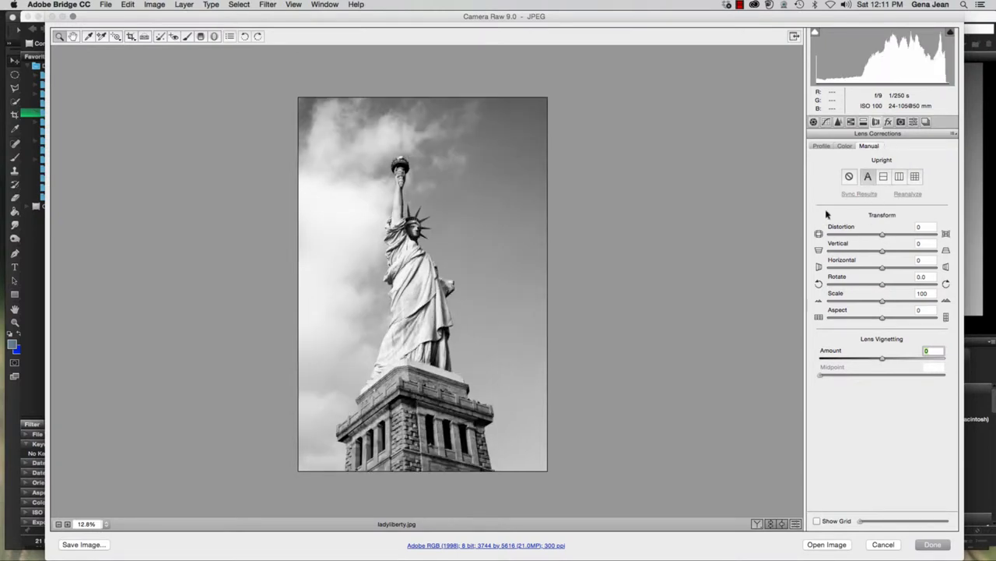
Crop the photo at a 9 to 16 ratio around the statue and pedestal, about 2886 by 5131 pixels
click(130, 37)
click(132, 37)
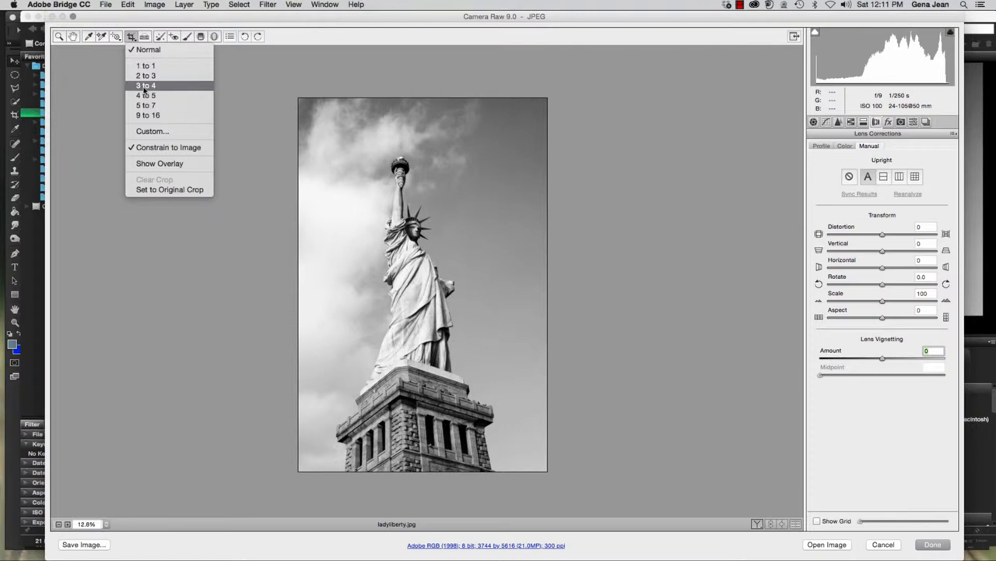
click(148, 114)
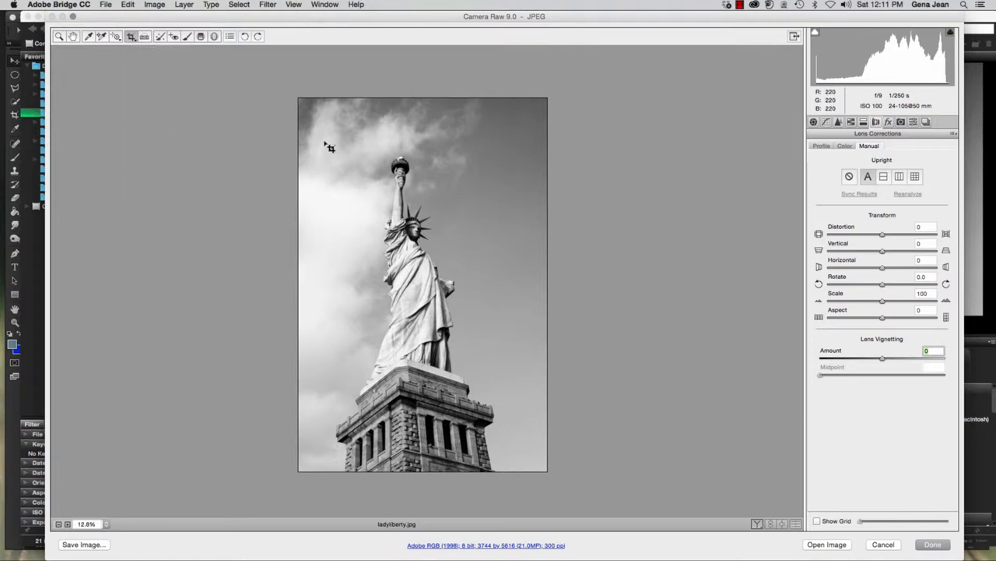
drag(320, 127, 575, 473)
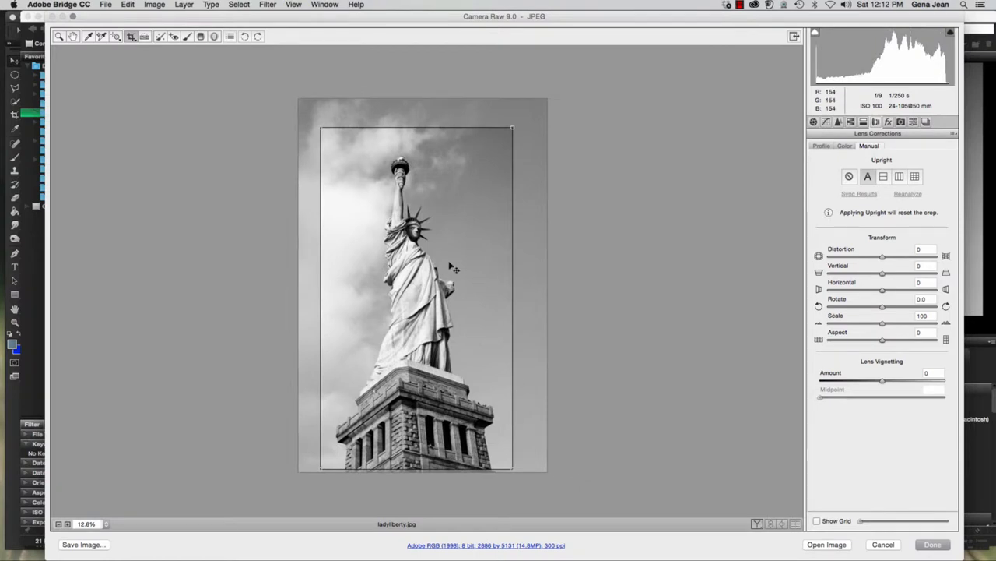
key(z)
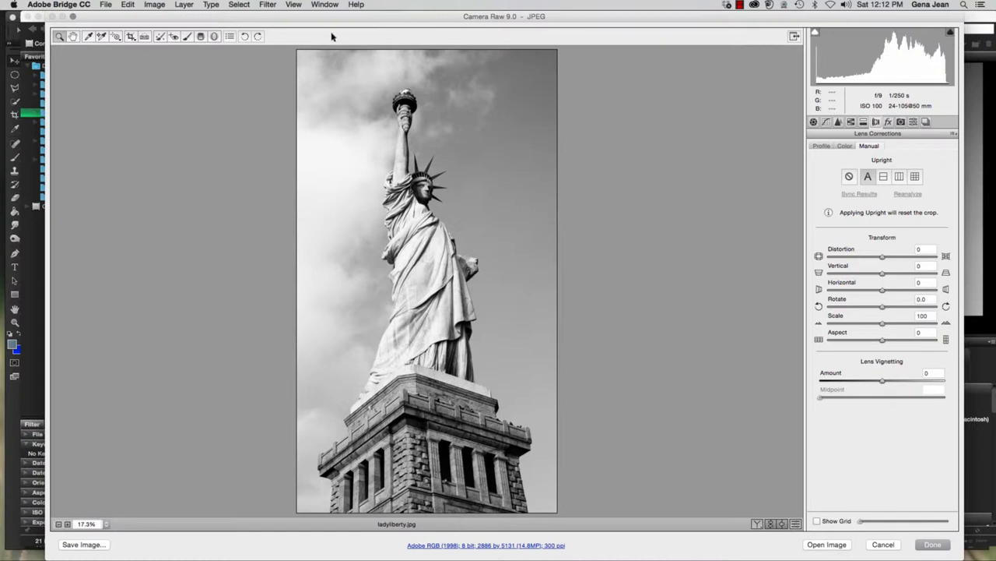
Reopen the statue crop, show the thirds overlay on it and apply the crop
click(132, 36)
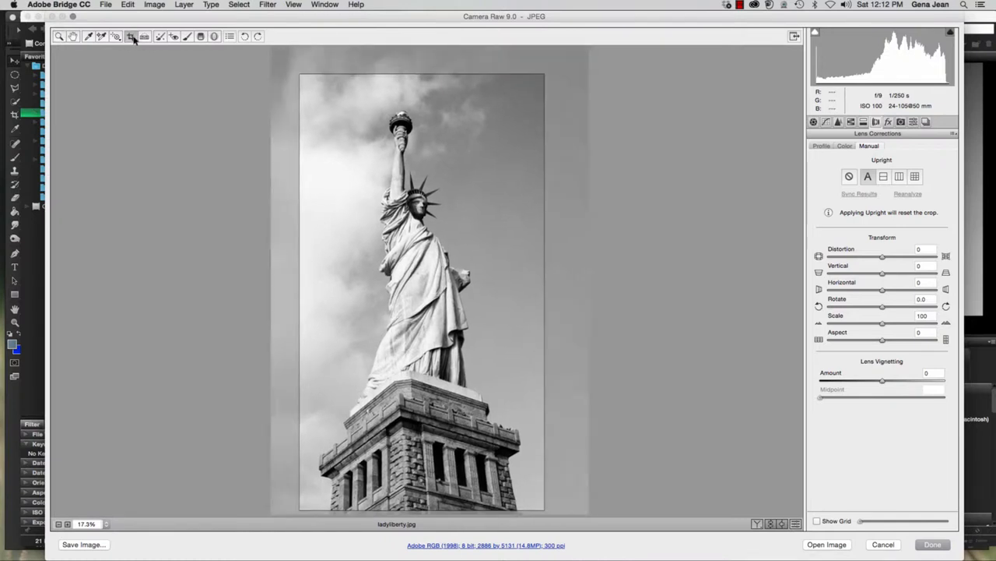
click(134, 39)
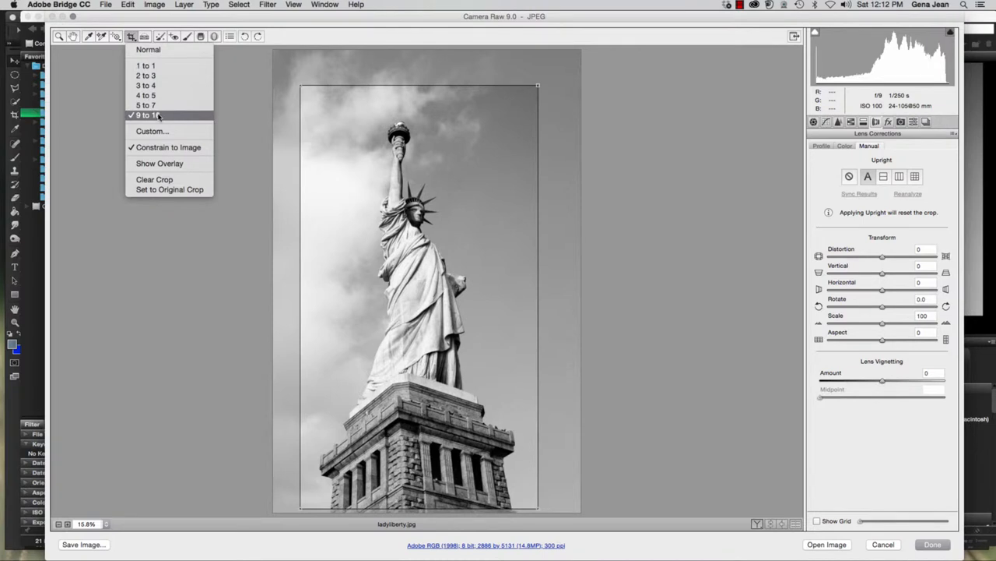
click(147, 164)
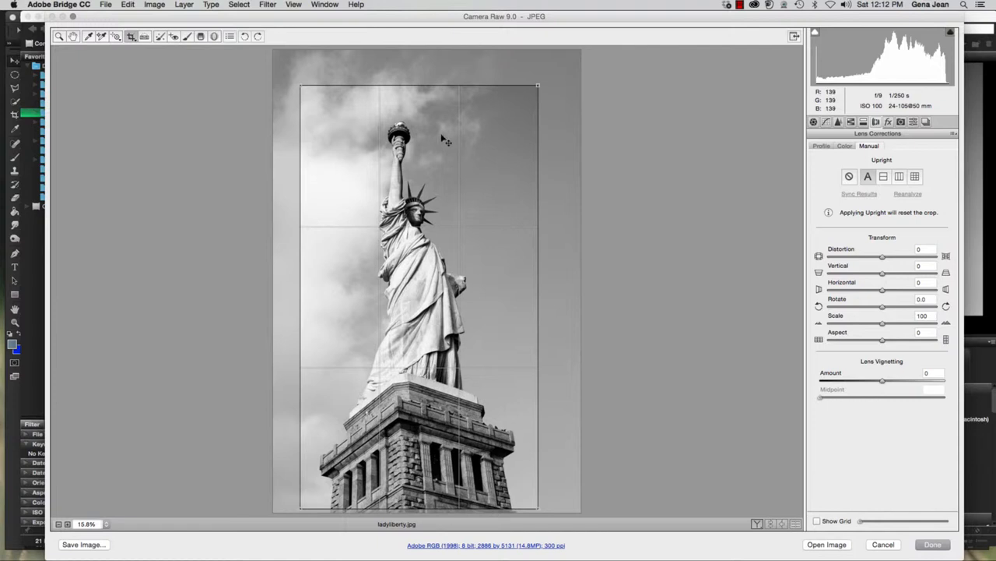
key(Return)
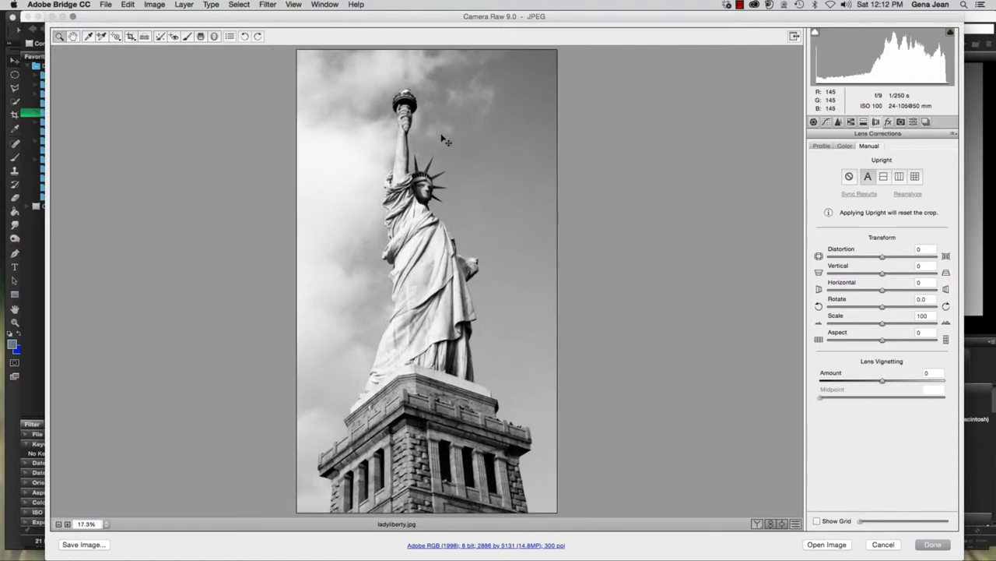
Set the image's save options to the Photoshop format with the .psd extension and the sRGB IEC61966-2.1 color space
click(85, 545)
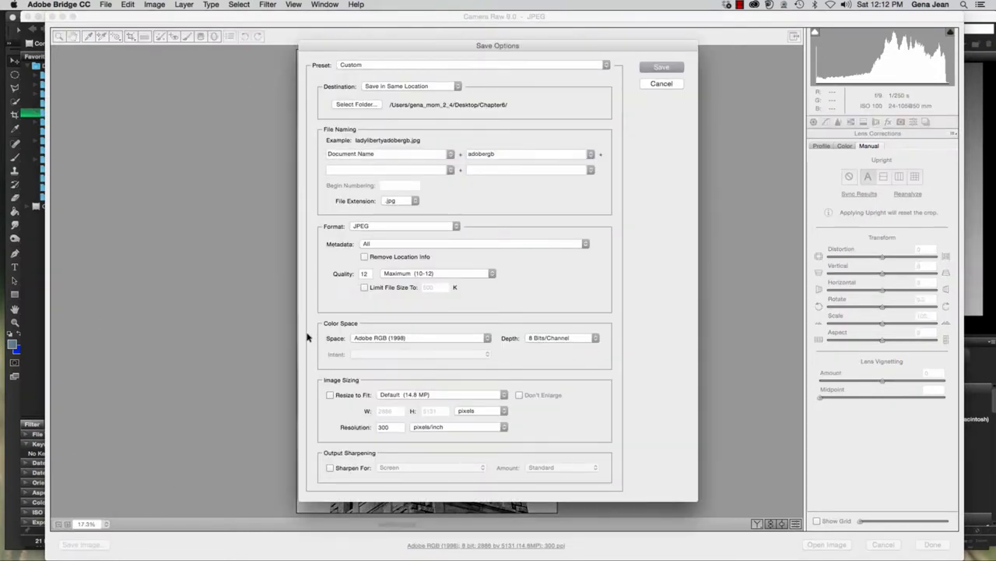
click(417, 201)
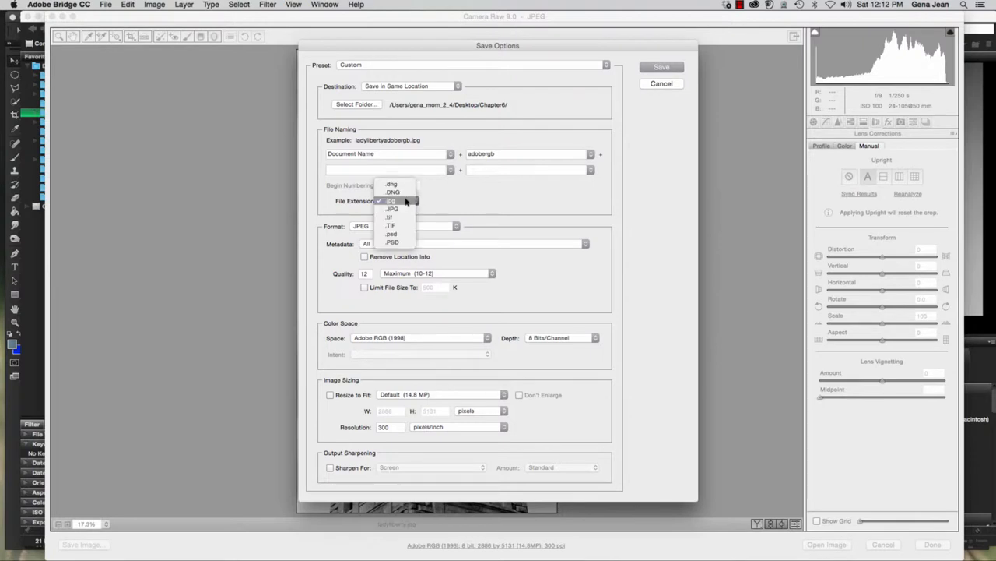
click(417, 201)
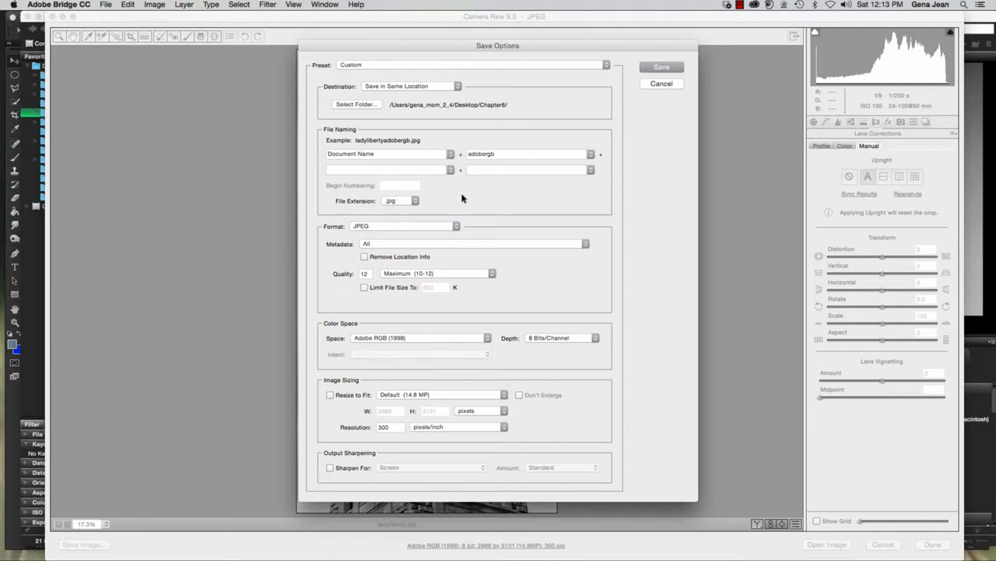
click(415, 202)
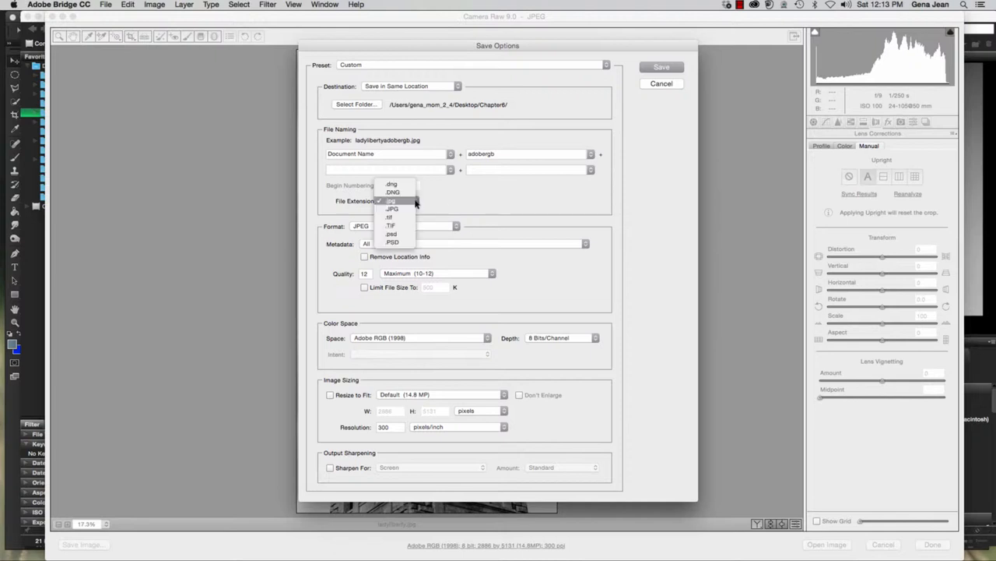
click(395, 233)
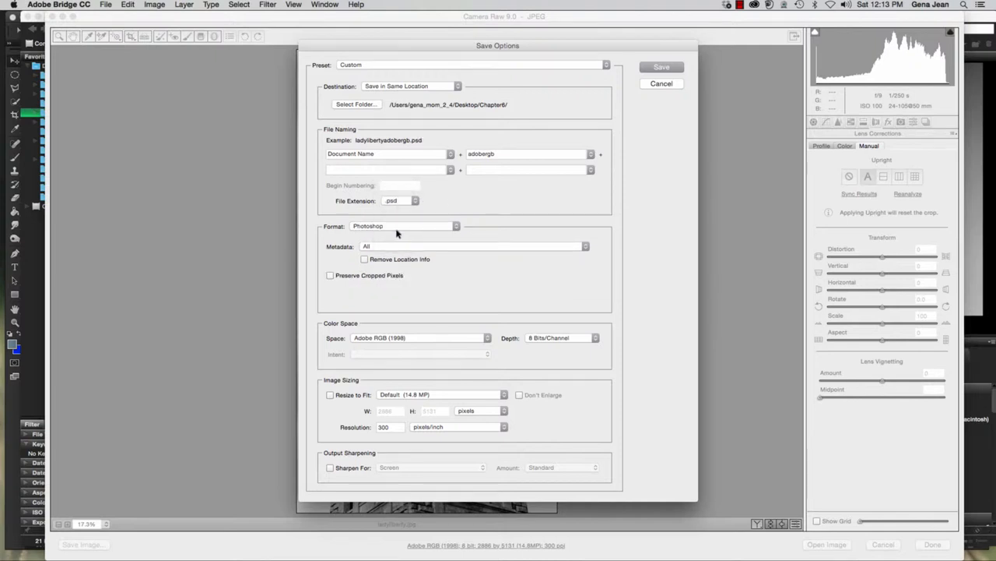
click(487, 340)
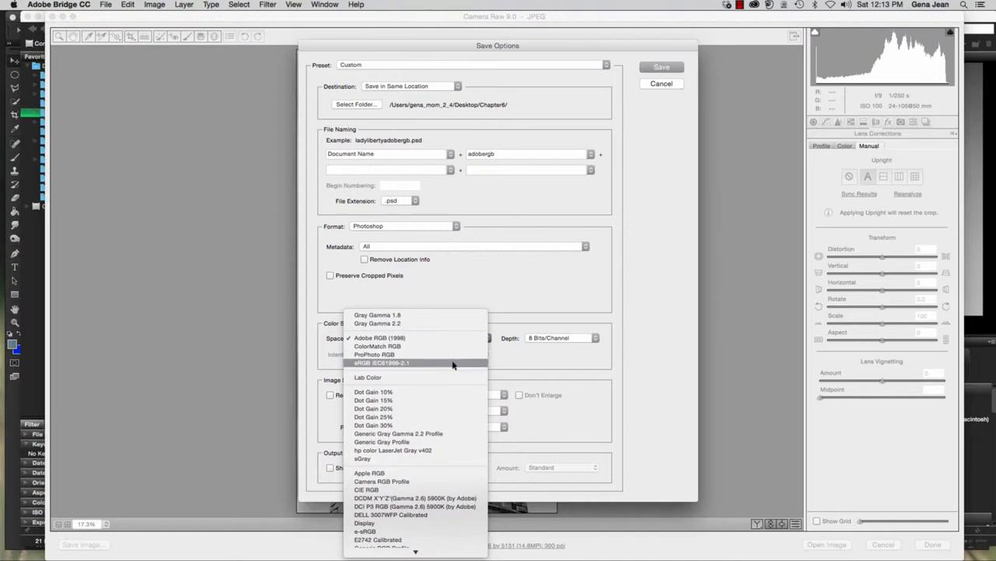
click(454, 363)
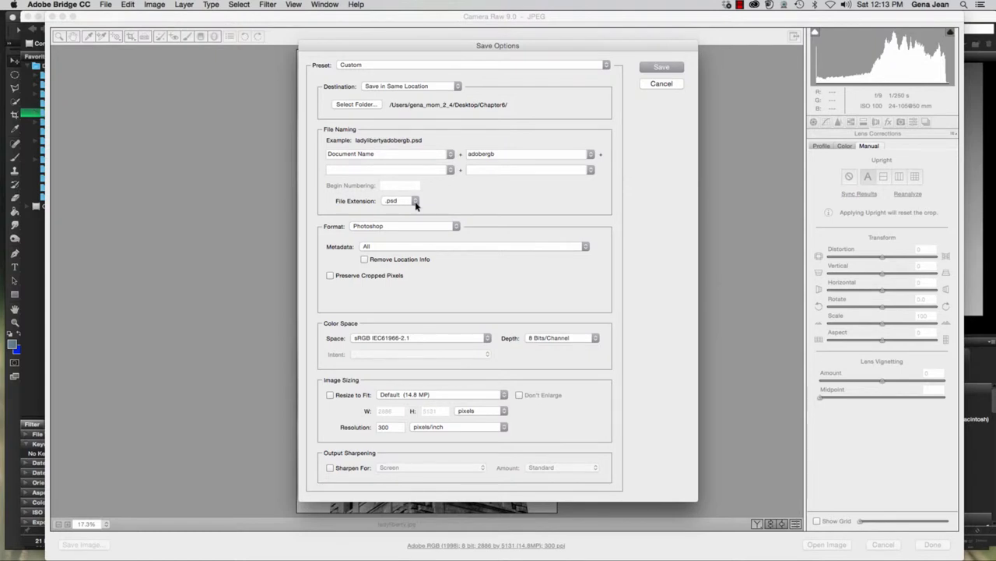
Build the saved file's name from 6E plus the author's surname, followed by the Document Name
click(508, 153)
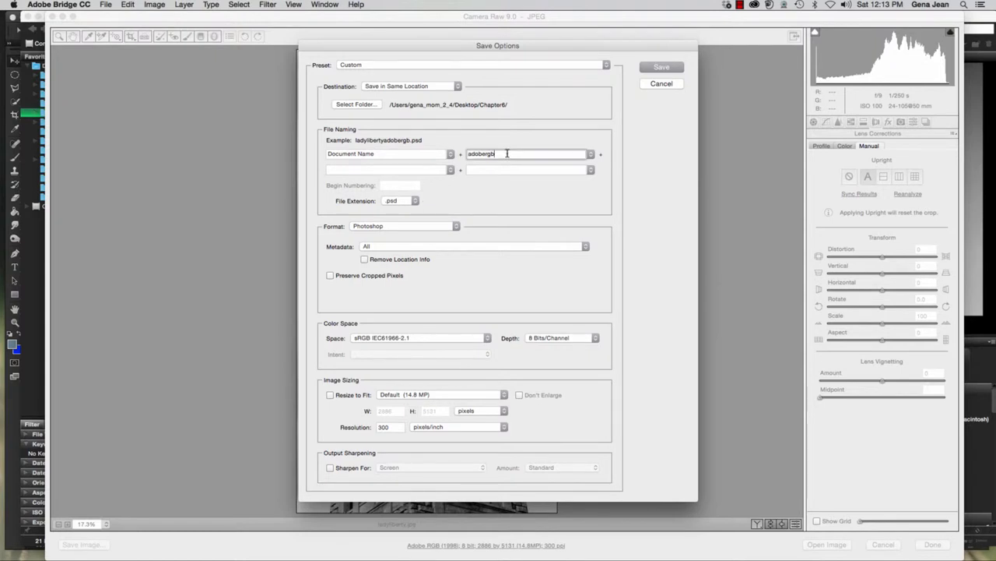
double_click(507, 153)
click(419, 155)
drag(411, 154, 285, 147)
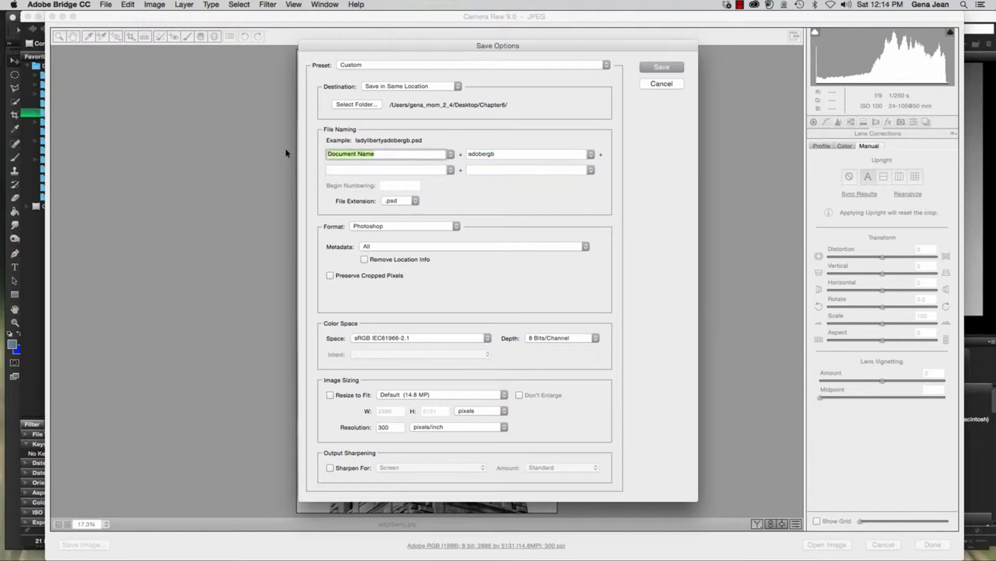
text(6E)
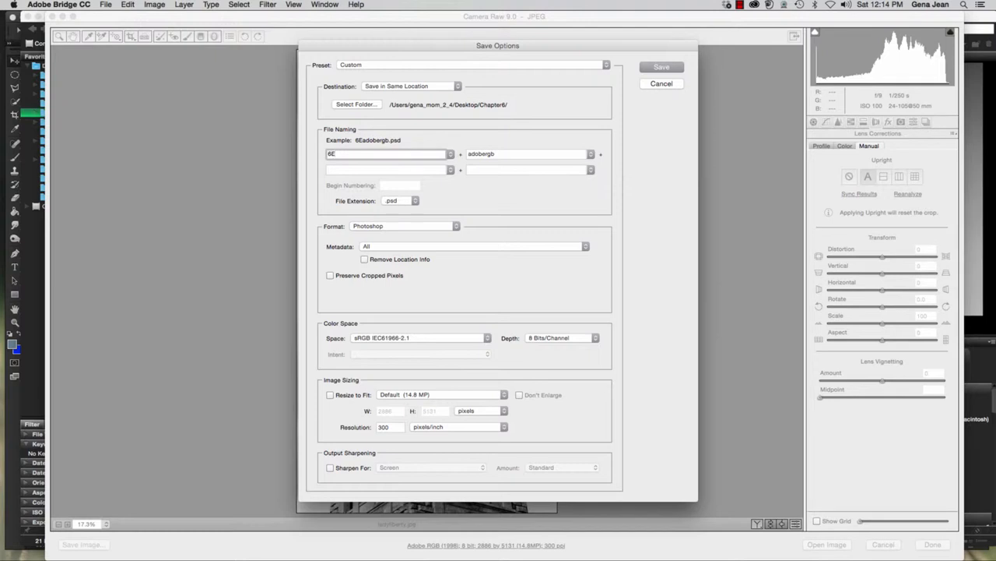
text(Jean)
click(590, 159)
click(577, 165)
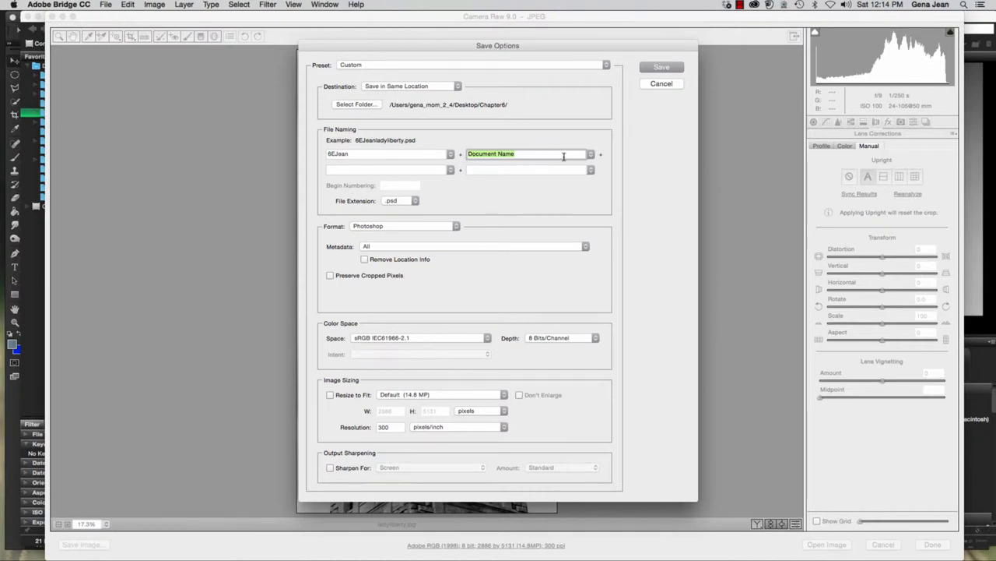
Keep Document Name as the second naming part, preserve the cropped pixels and choose Chapter6 as the destination folder
click(590, 154)
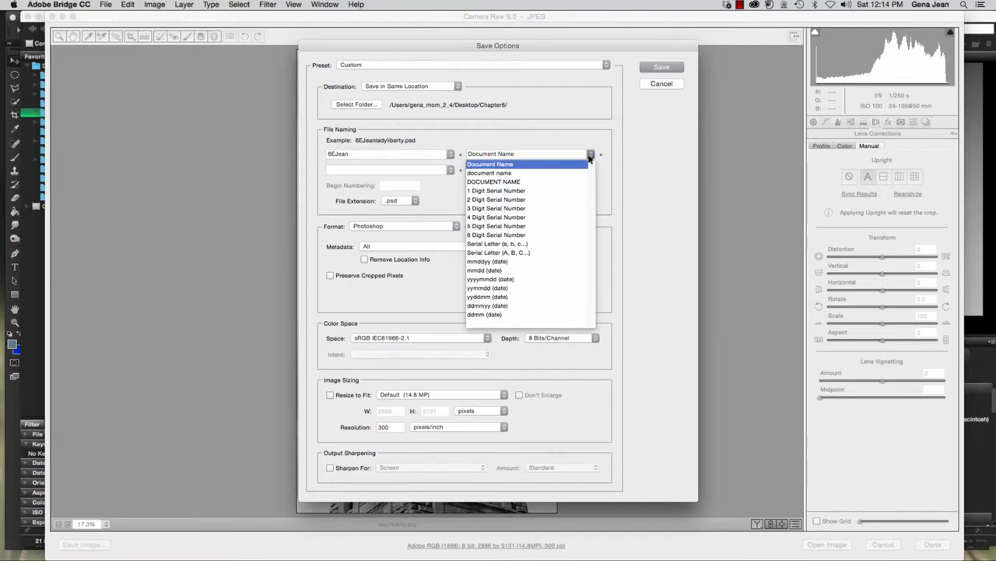
click(590, 158)
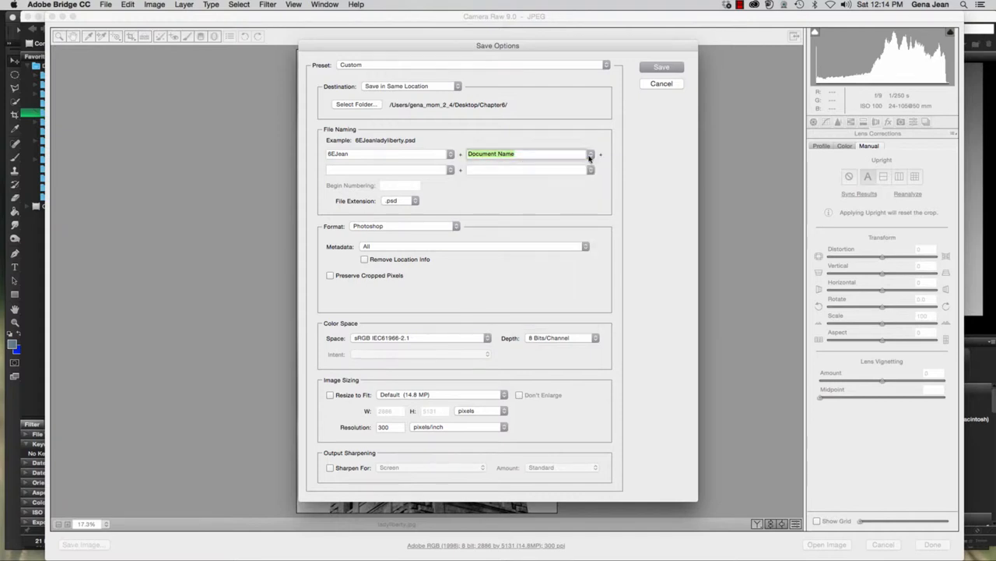
click(330, 277)
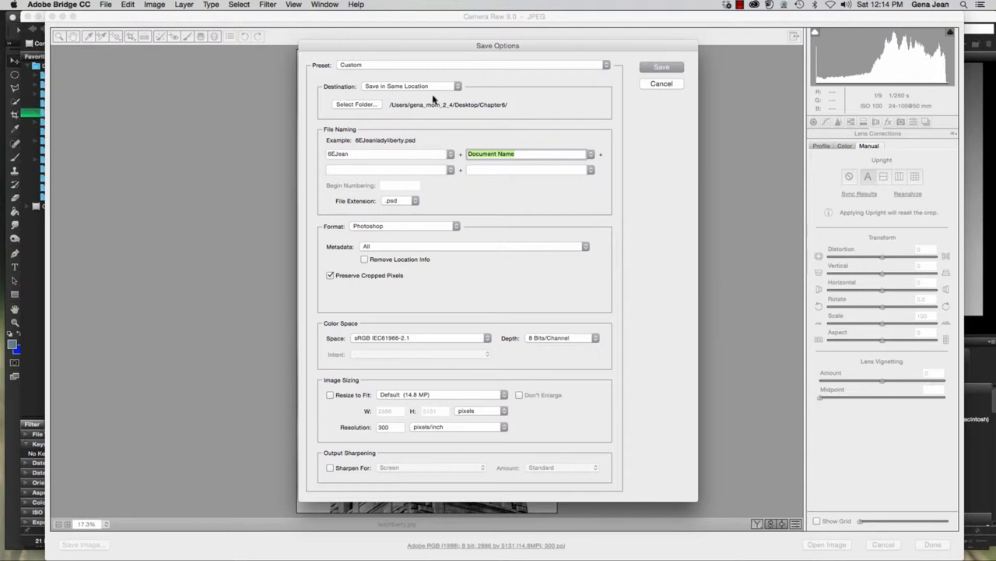
click(377, 105)
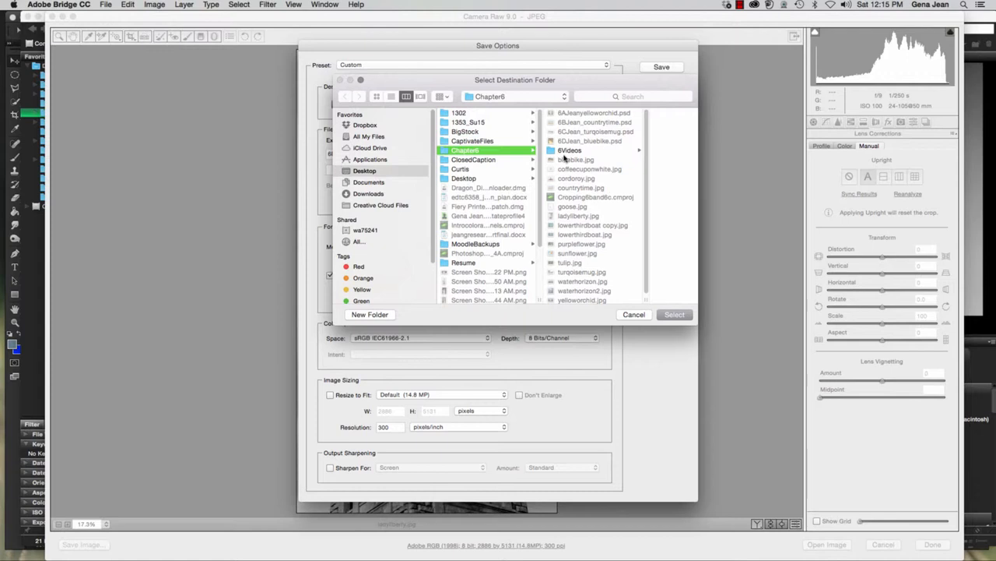
click(674, 315)
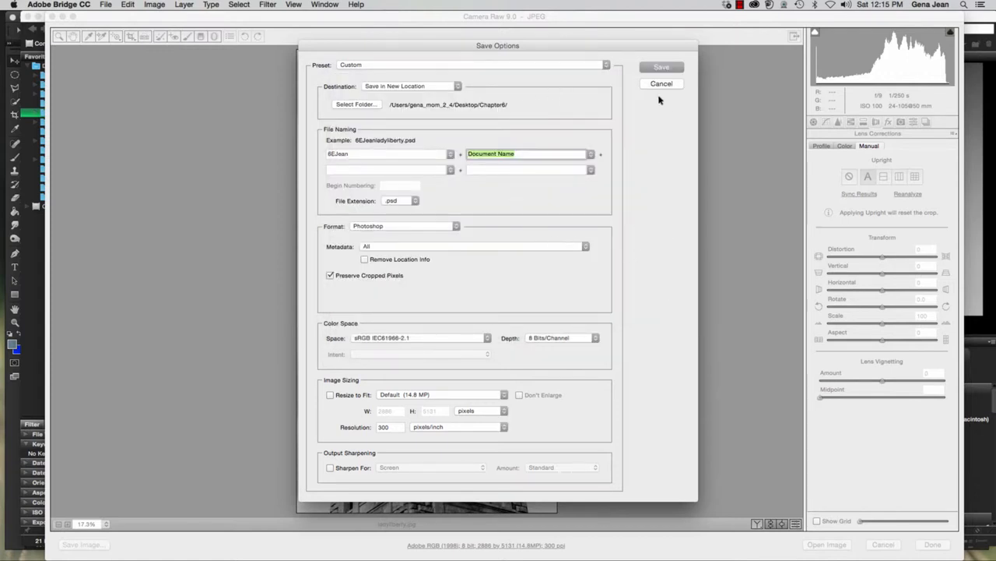
Save the statue PSD, finish the Camera Raw edit and select the saved PSD among the Chapter6 files
click(661, 69)
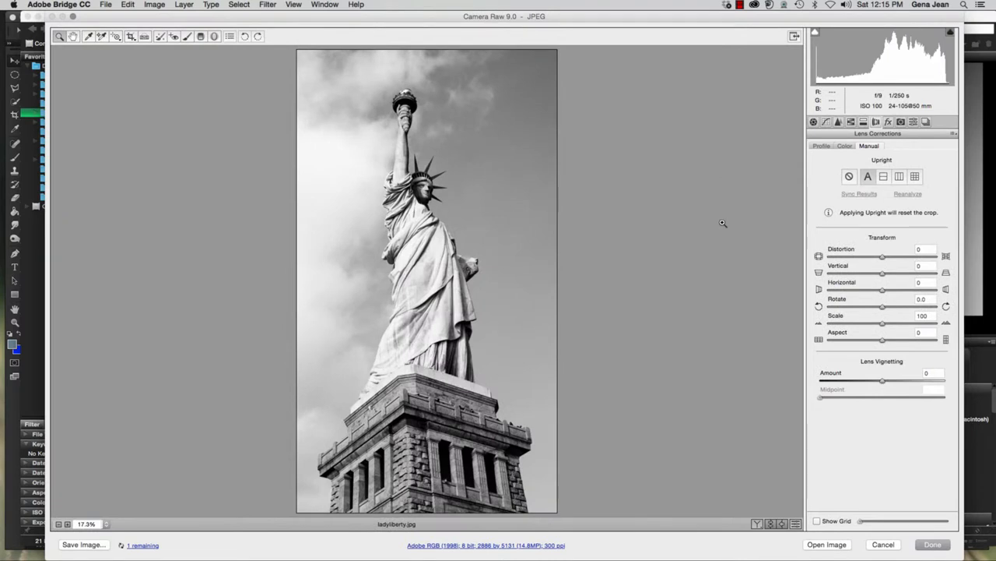
click(930, 547)
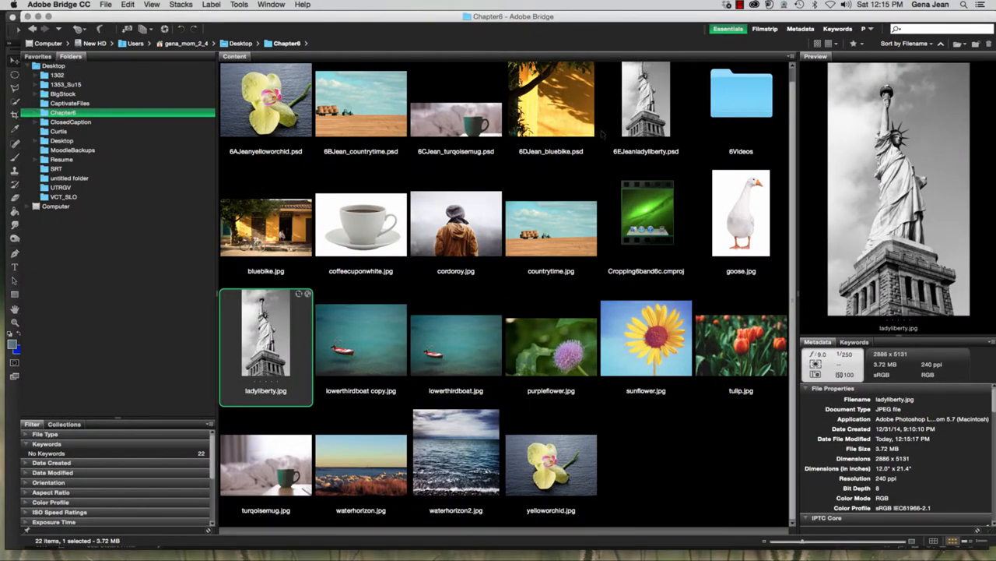
click(604, 134)
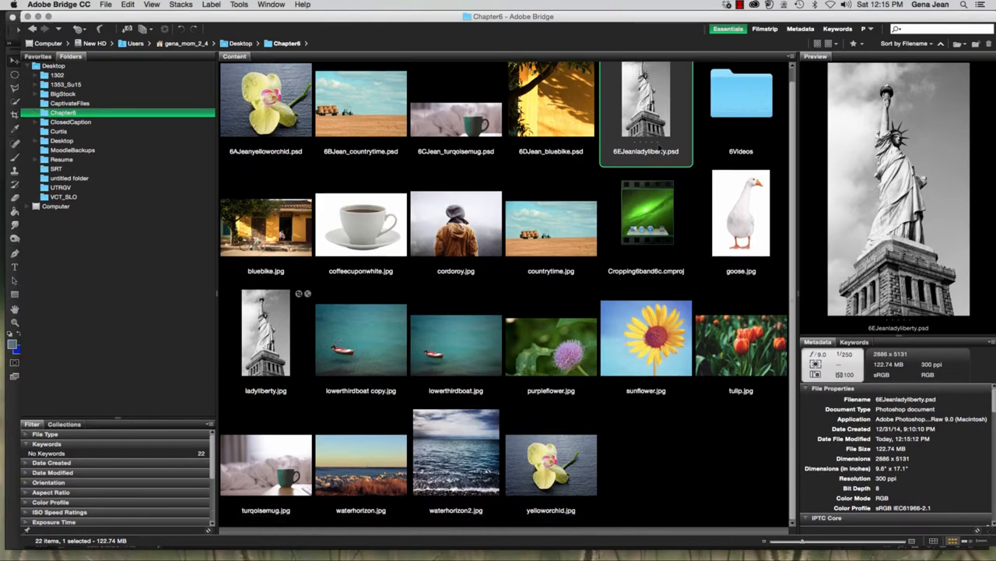
scroll(663, 163, down, 1)
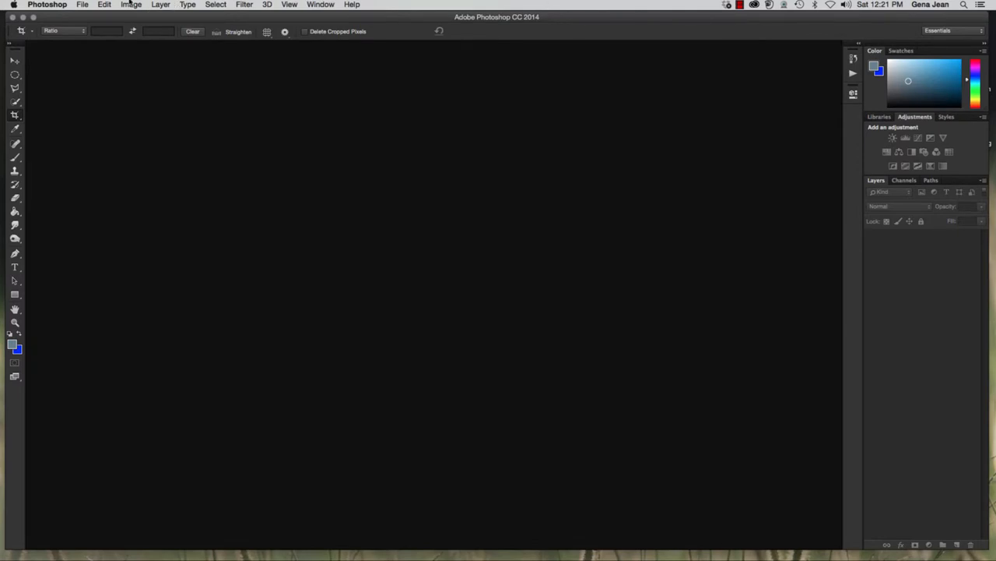
Browse the Chapter6 images in Bridge from Photoshop and open theview.jpg
click(83, 6)
click(88, 37)
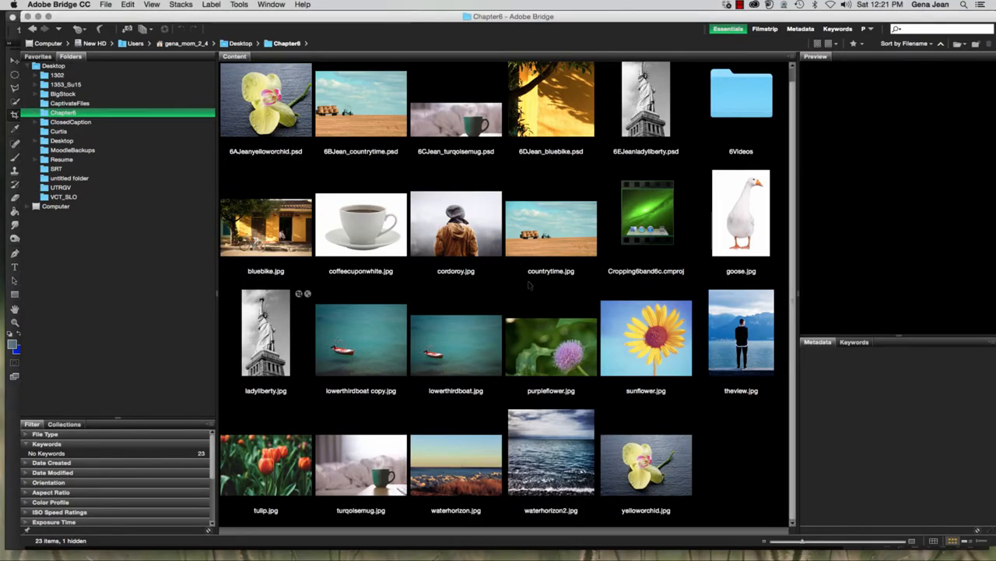
double_click(741, 335)
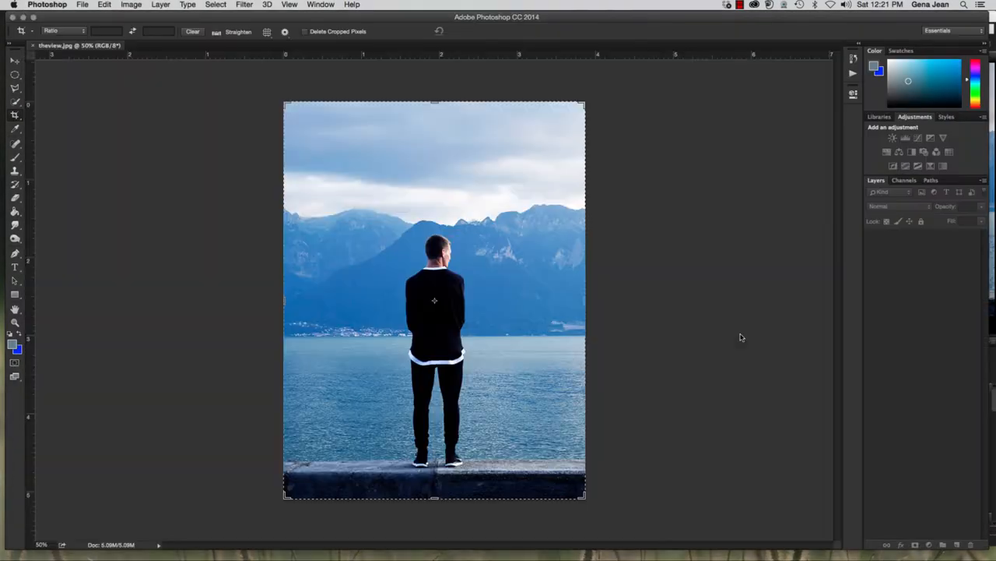
Crop the photo at a 5:7 ratio across its full width, adding an empty strip above the sky and trimming the wall below
click(15, 61)
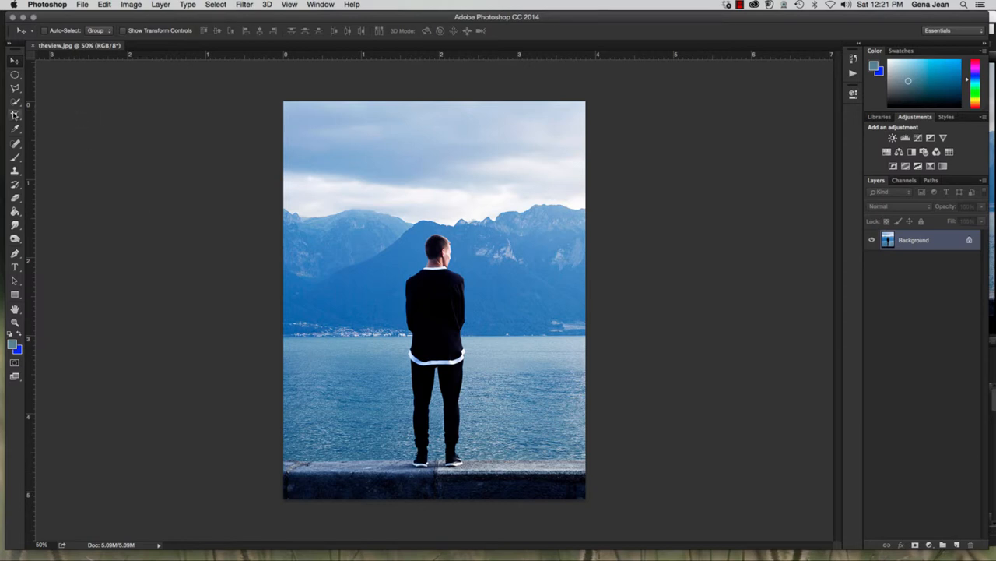
click(14, 114)
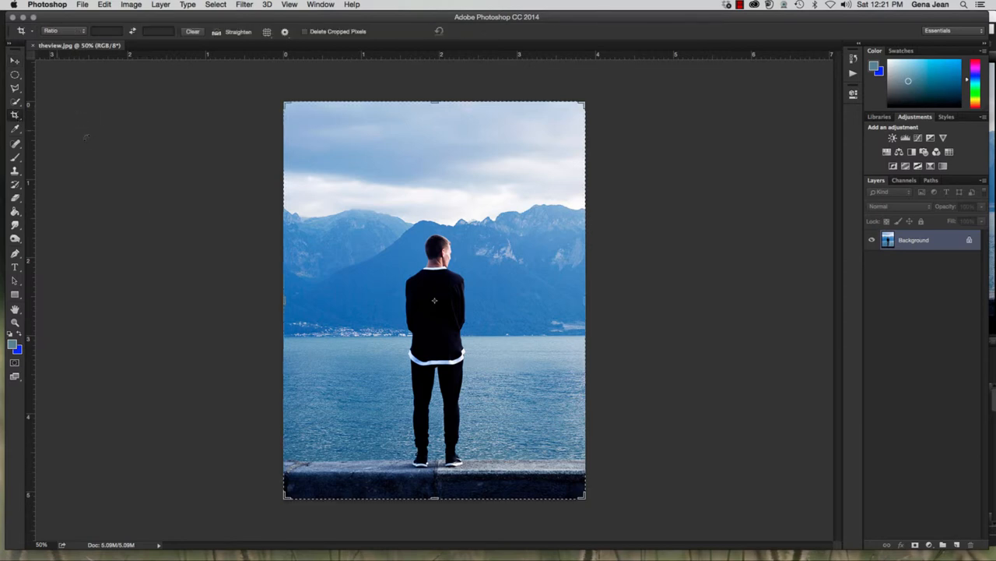
click(81, 32)
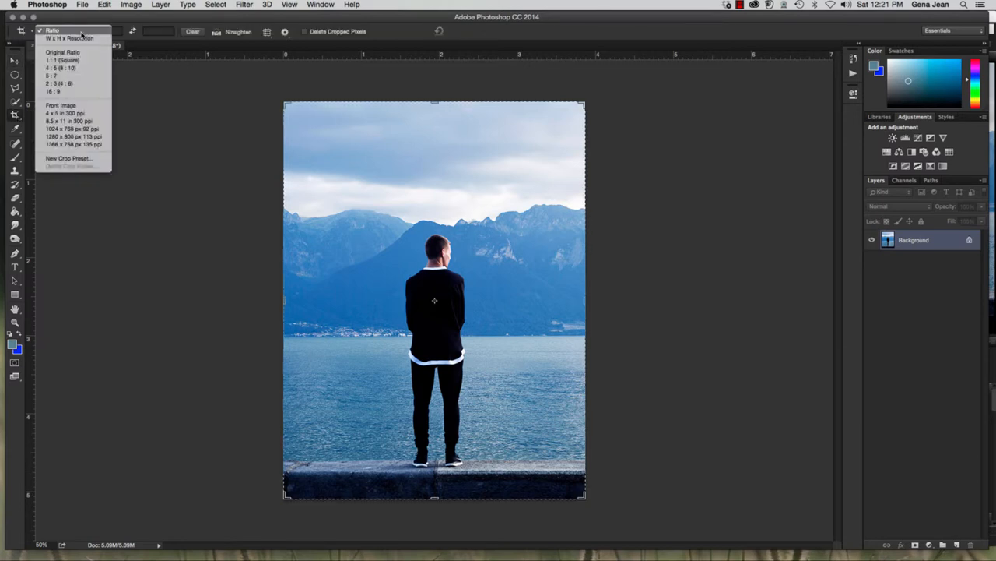
click(78, 76)
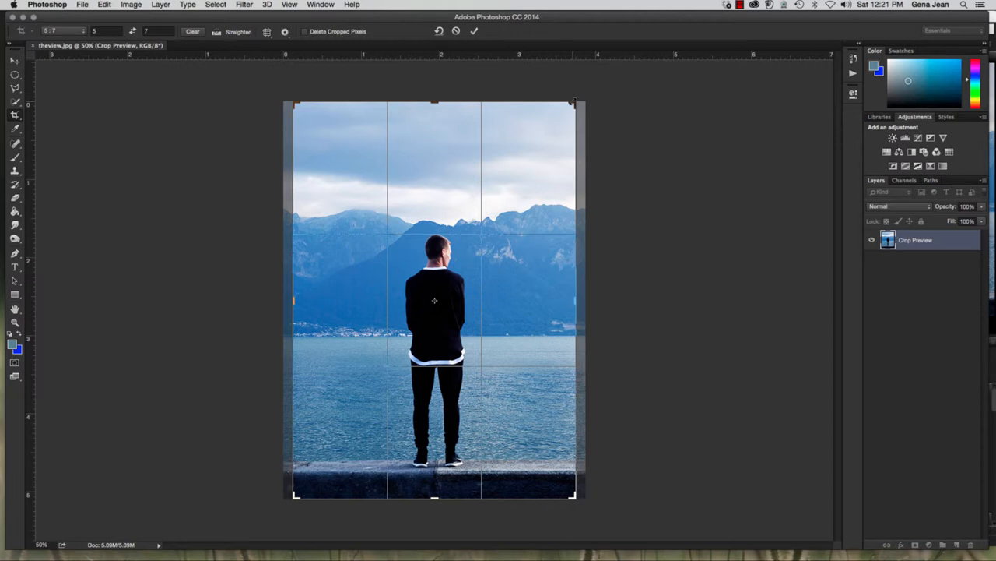
mouse_move(573, 102)
mouse_down()
mouse_move(597, 54)
mouse_move(582, 82)
mouse_up()
drag(545, 264, 556, 285)
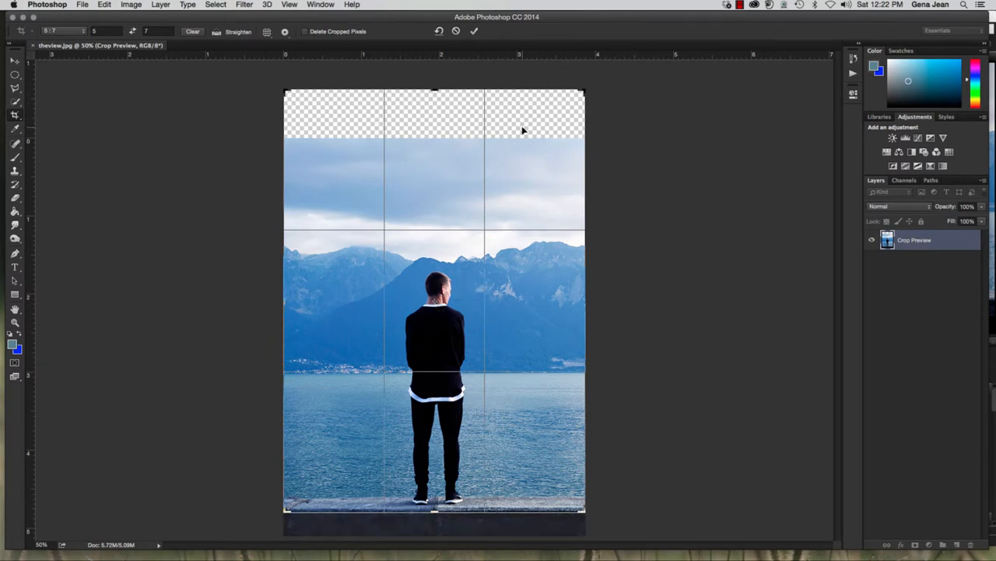
key(Return)
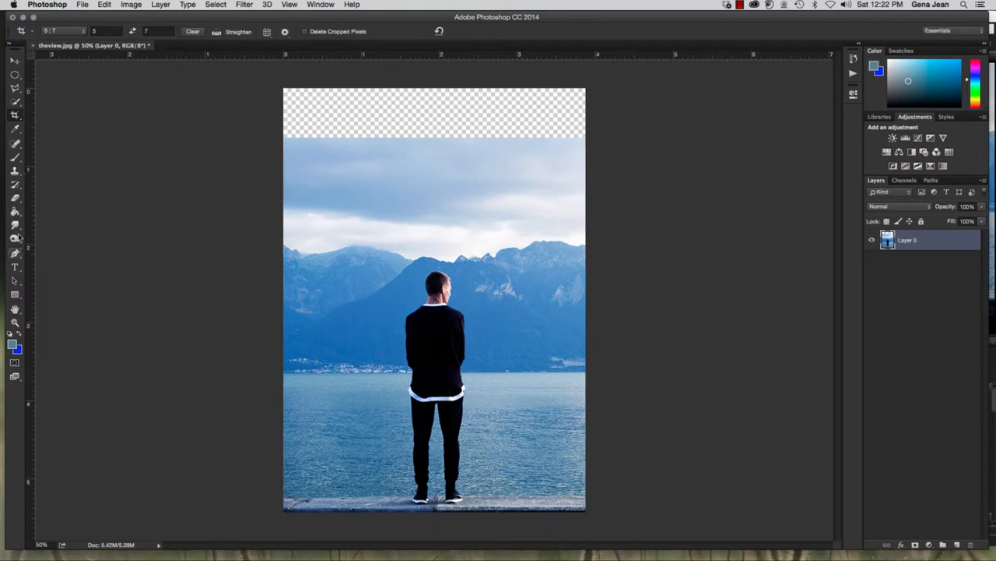
Clone sky into the empty strip with a size 100 Clone Stamp at 100% opacity, and return the photo to its Open history state
click(15, 171)
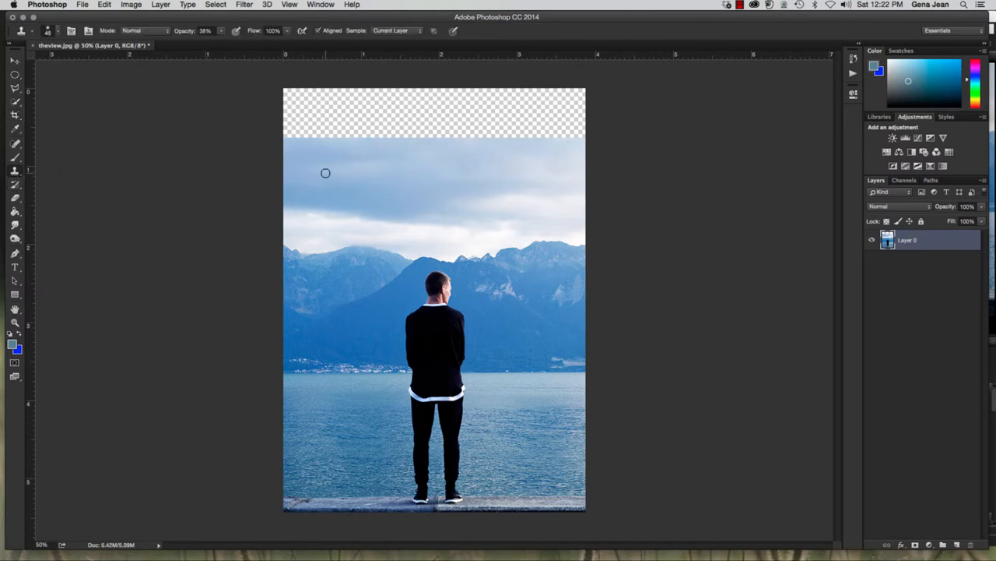
key(bracketright)
key(bracketright)
key(bracketright)
key(bracketright)
key(bracketright)
key(bracketright)
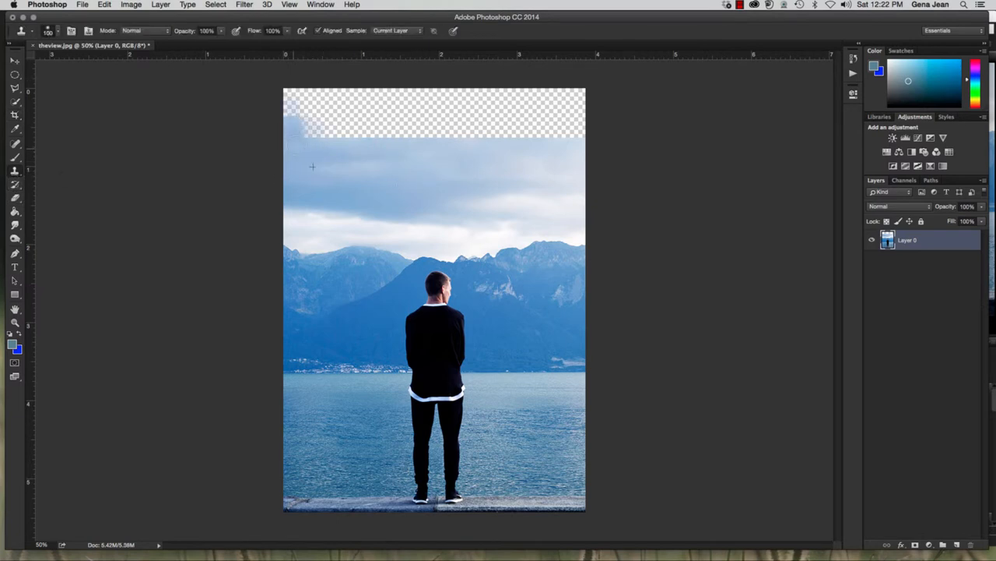
mouse_move(299, 121)
mouse_down()
mouse_move(289, 116)
mouse_move(434, 122)
mouse_move(280, 131)
mouse_up()
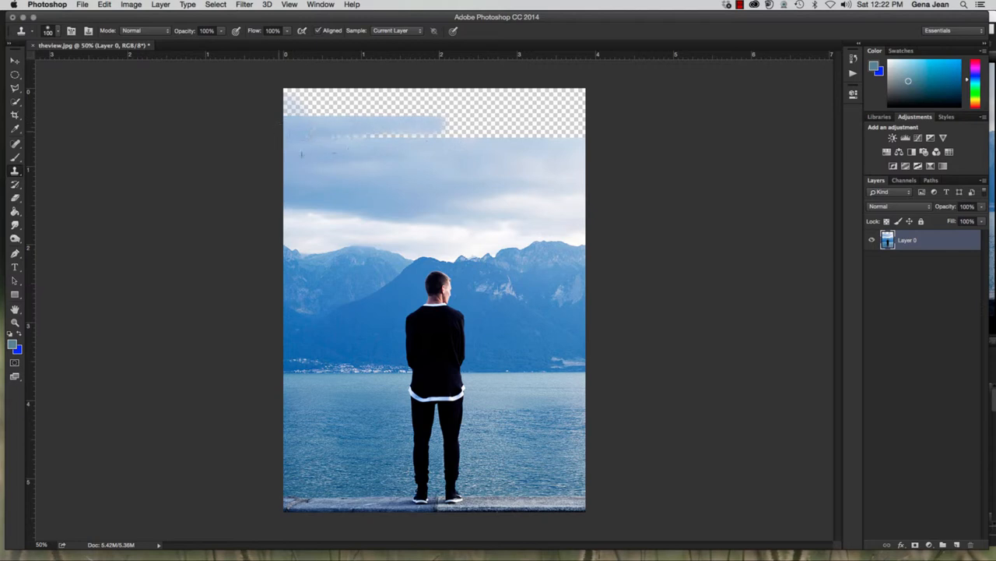
mouse_move(343, 134)
mouse_down()
mouse_move(479, 153)
mouse_move(352, 159)
mouse_move(519, 149)
mouse_move(576, 126)
mouse_up()
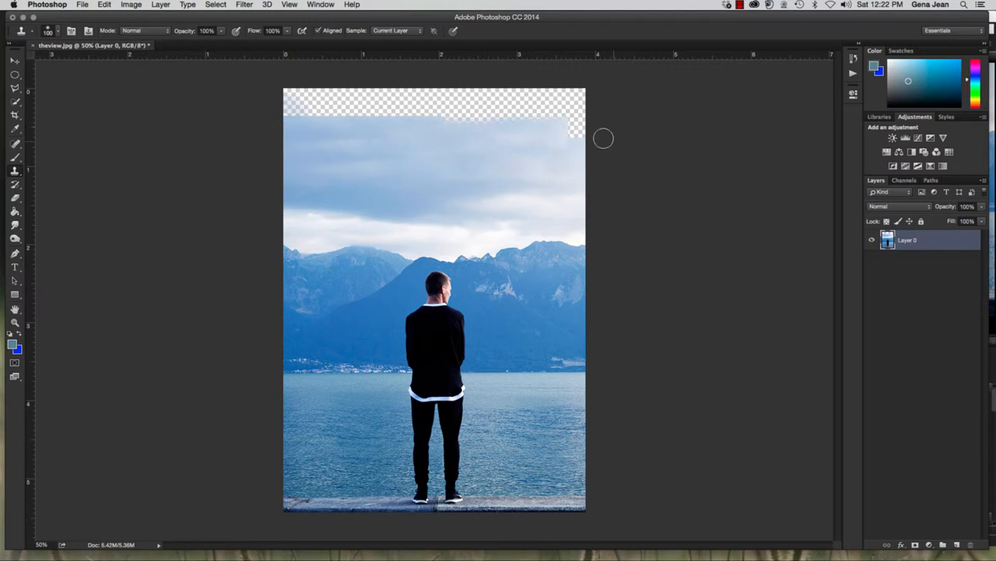
mouse_move(444, 122)
mouse_down()
mouse_move(669, 122)
mouse_move(380, 111)
mouse_move(324, 98)
mouse_move(428, 94)
mouse_move(457, 122)
mouse_up()
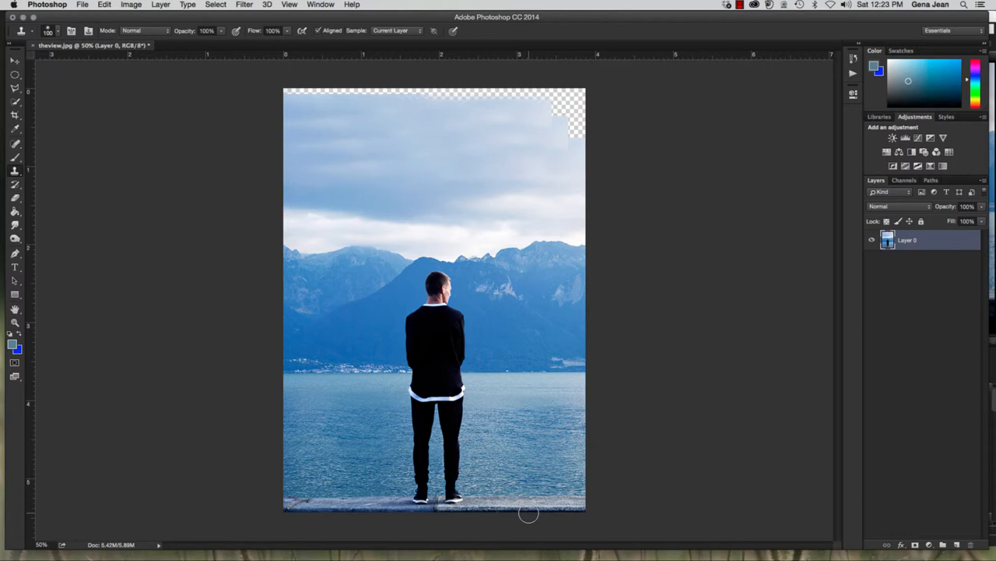
click(854, 59)
click(780, 85)
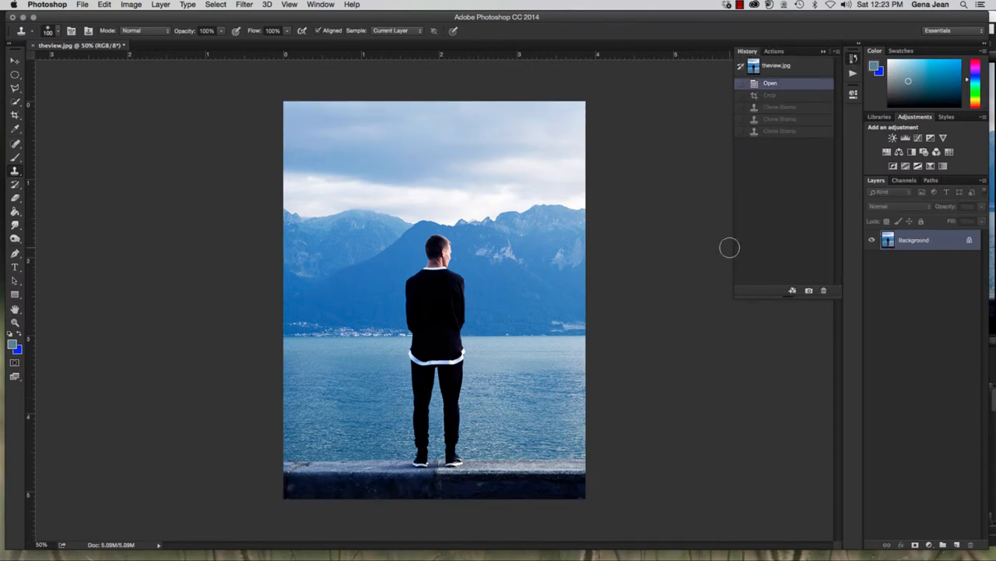
Try a 5:7 crop that adds empty canvas around all sides of the photo, and go back to the Open history state
click(14, 115)
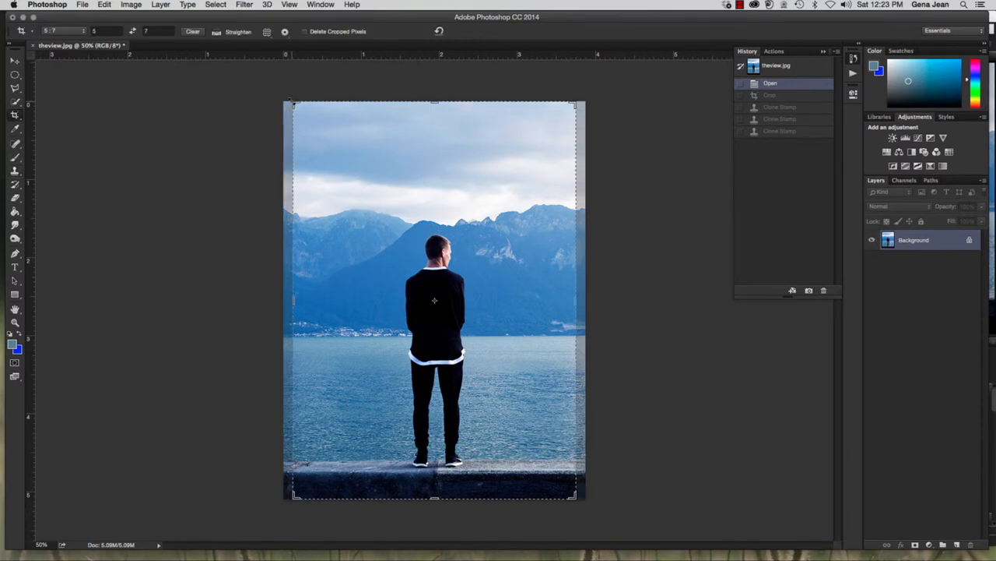
drag(292, 103, 278, 91)
drag(585, 510, 612, 536)
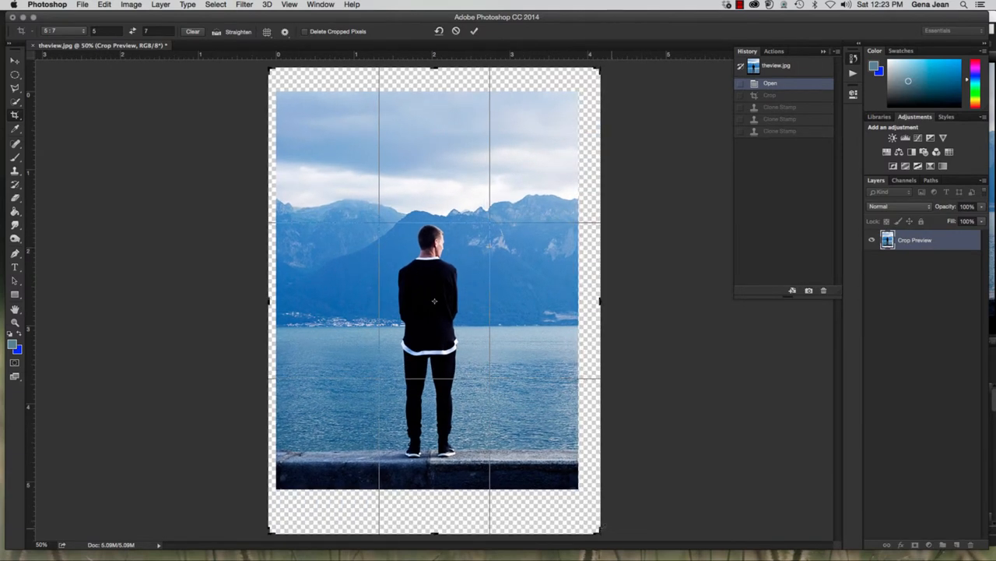
drag(552, 483, 560, 472)
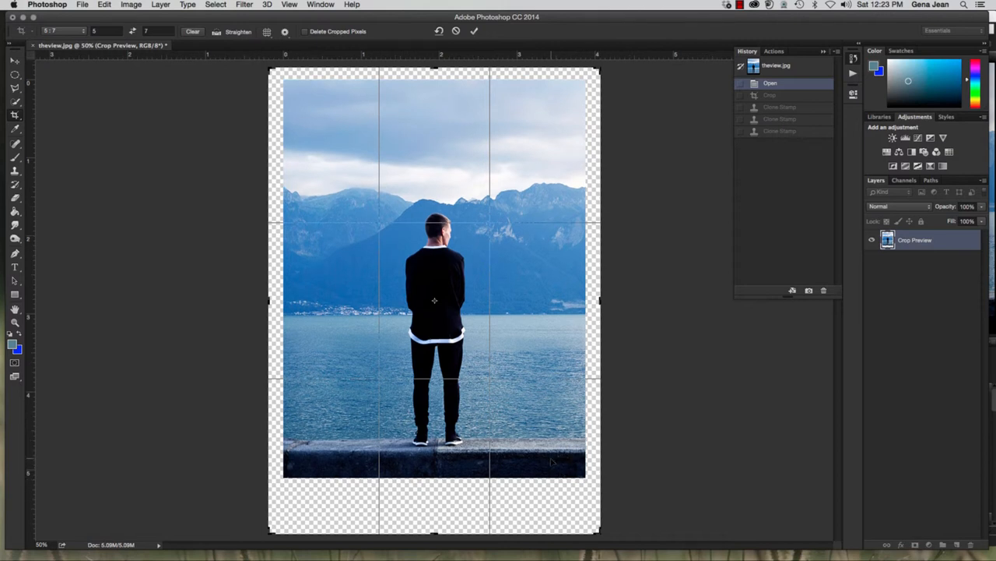
key(Return)
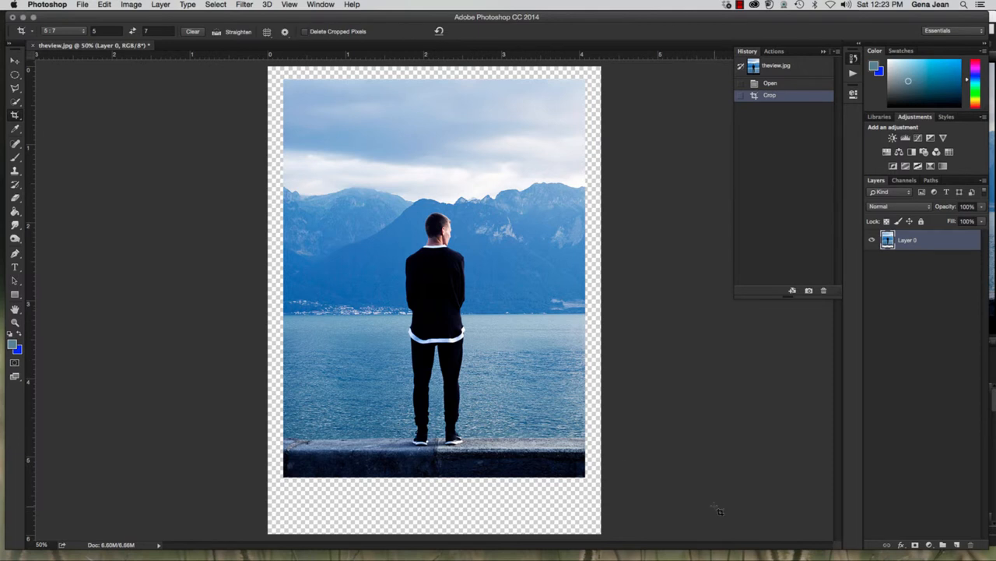
click(794, 83)
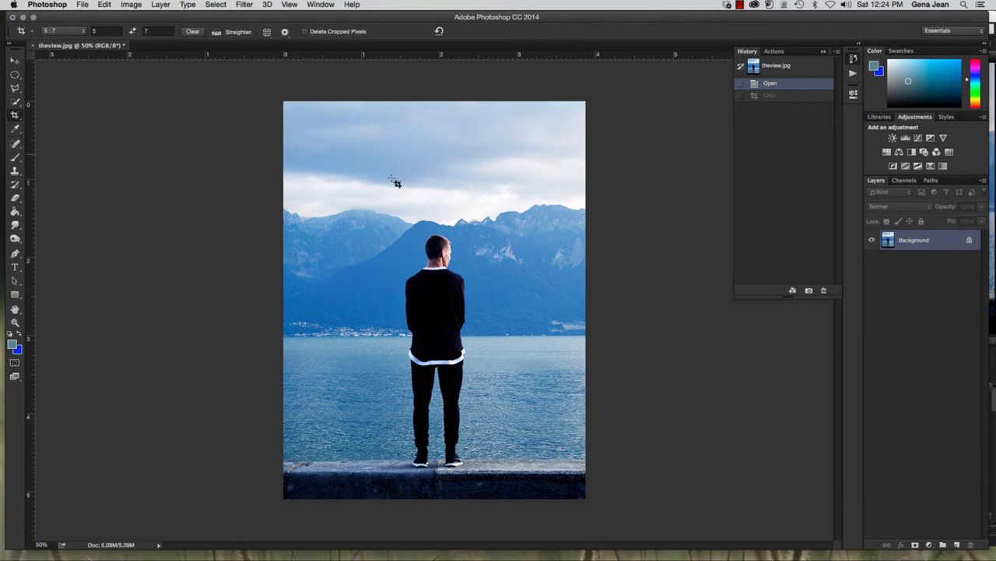
Start saving the photo under a new name, prefixing theview with 6E, the author's surname and an underscore
key(super)
key(super+shift+s)
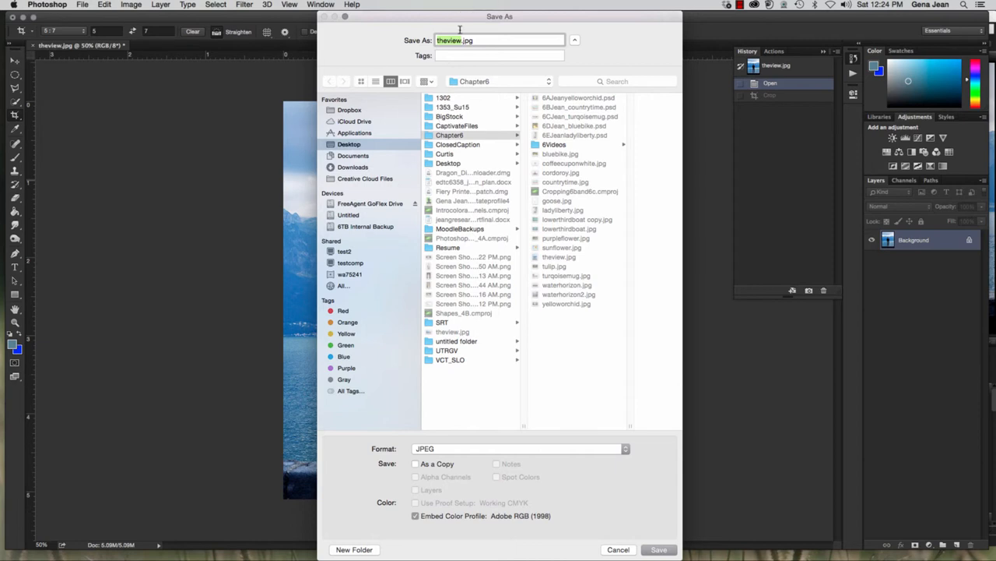
click(438, 41)
text(6EJean_)
Save the renamed file in the Photoshop format in the Chapter6 folder and close the document
click(442, 453)
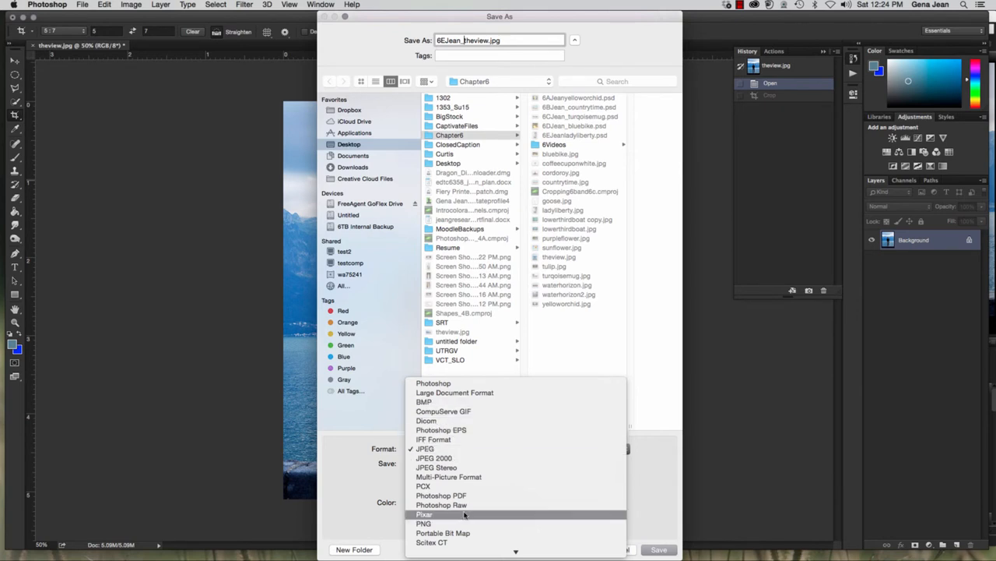
click(458, 384)
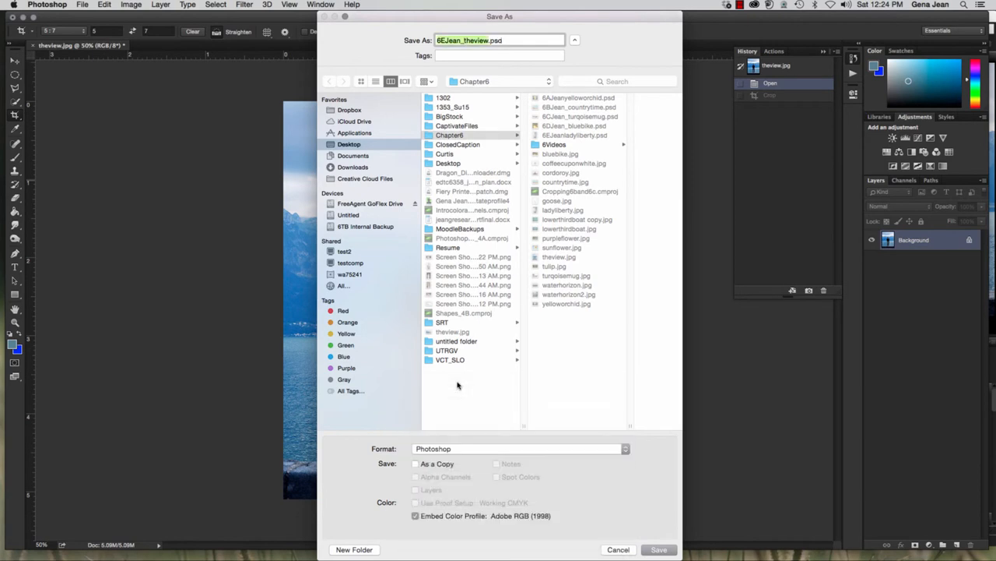
click(457, 129)
click(459, 135)
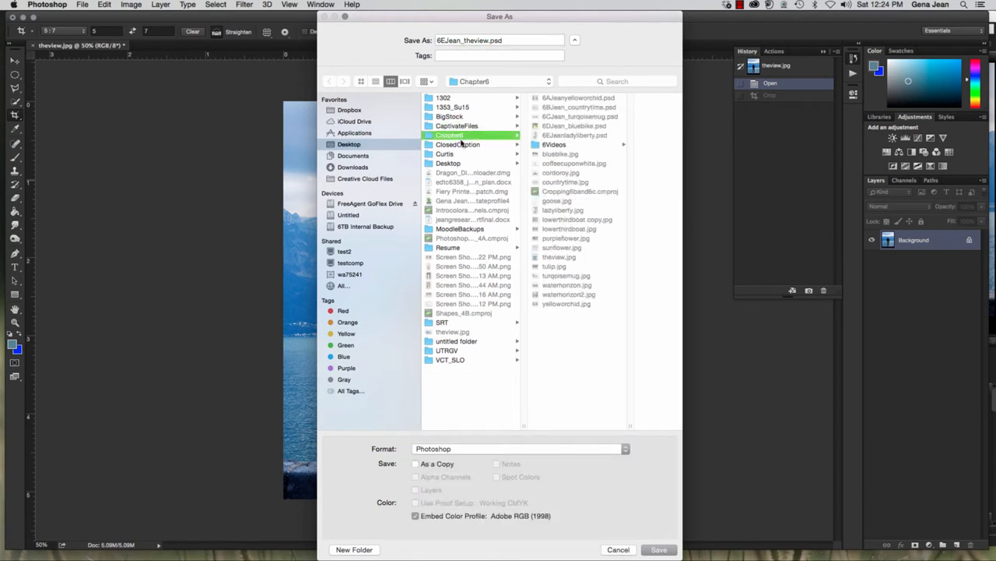
click(659, 549)
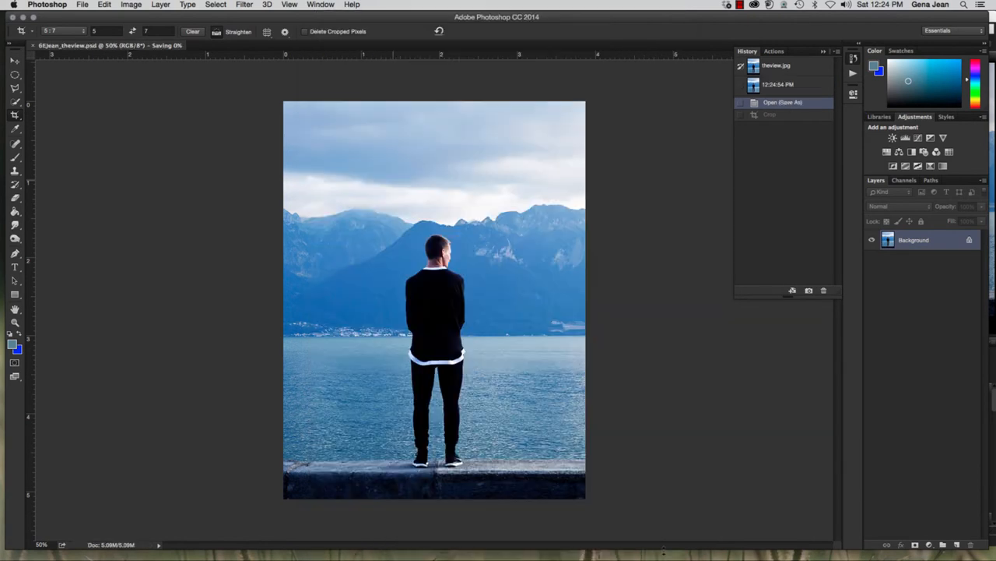
click(33, 46)
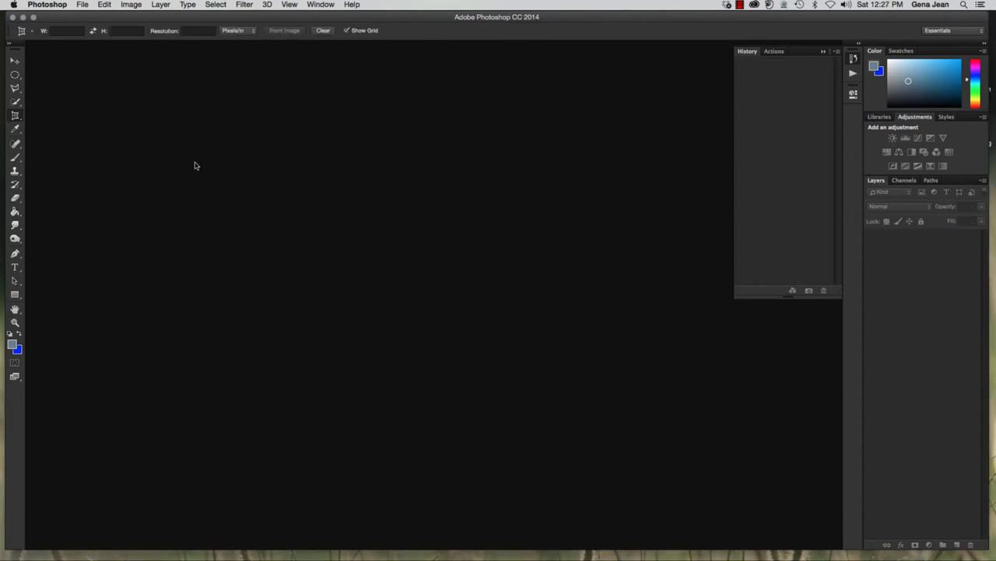
Choose the Perspective Crop tool and open leaning.jpg from the Chapter6 folder through Bridge
click(17, 116)
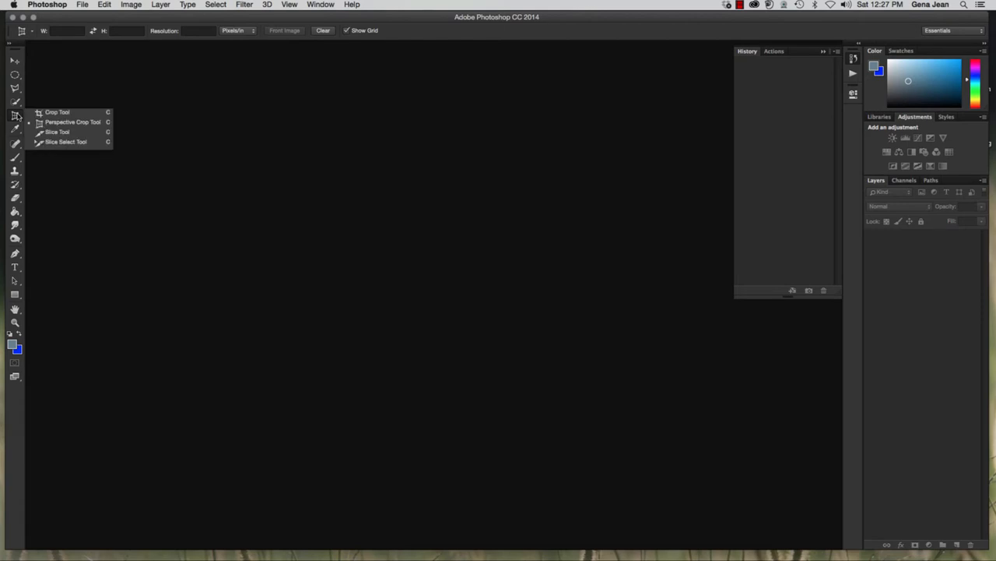
click(55, 124)
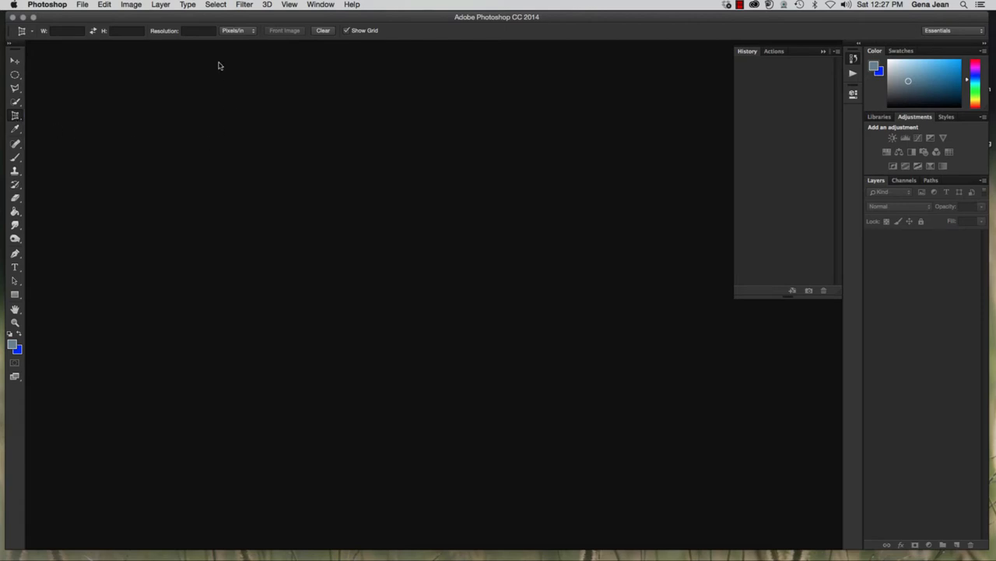
click(82, 7)
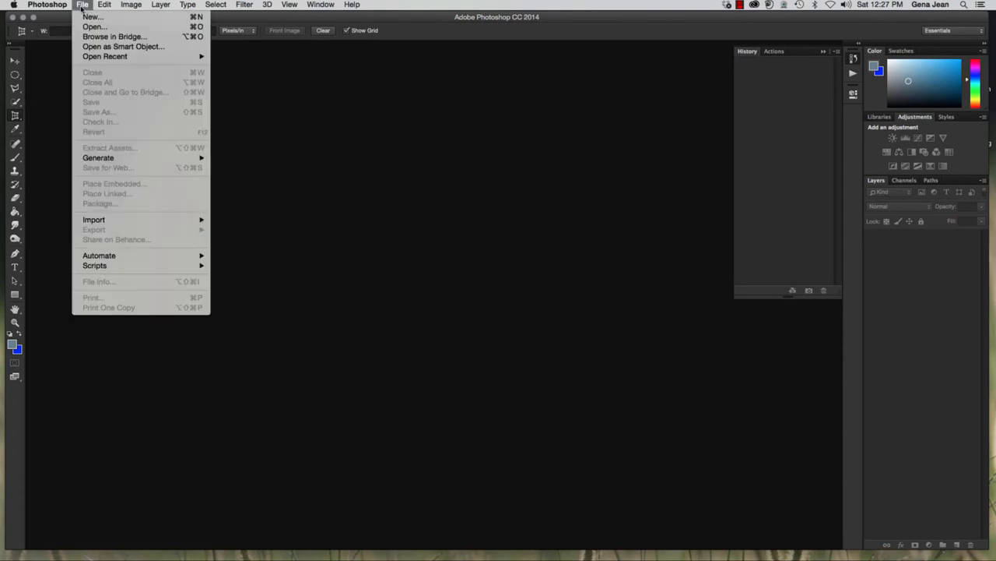
click(115, 37)
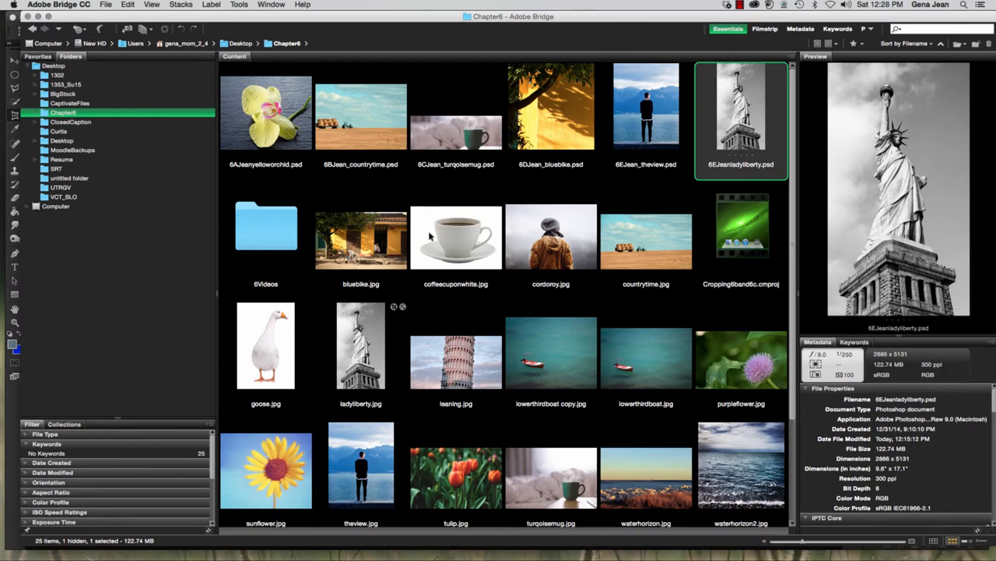
click(441, 383)
double_click(441, 383)
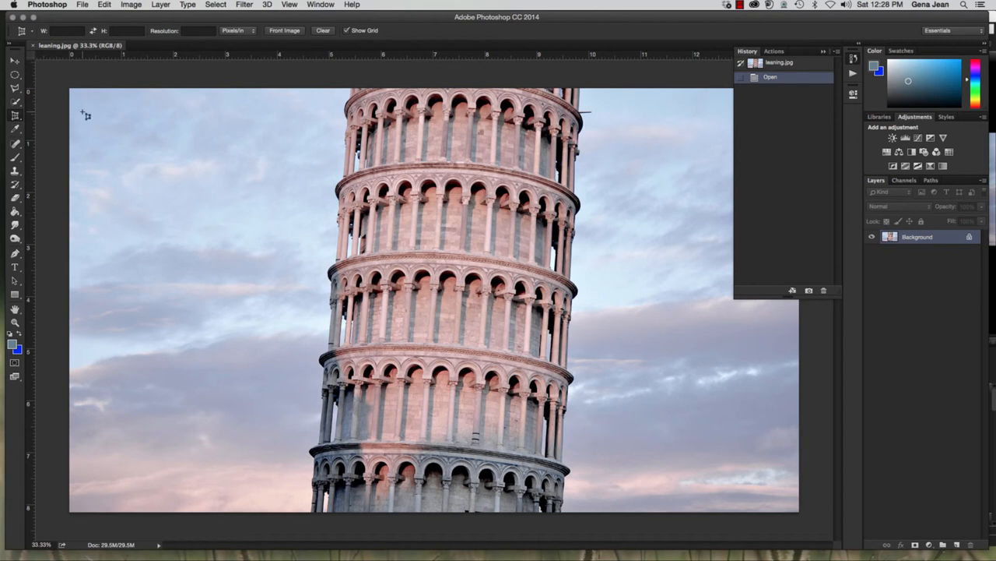
Outline the leaning tower's middle tiers with a four-corner perspective crop that follows its slanted sides
click(345, 152)
click(579, 173)
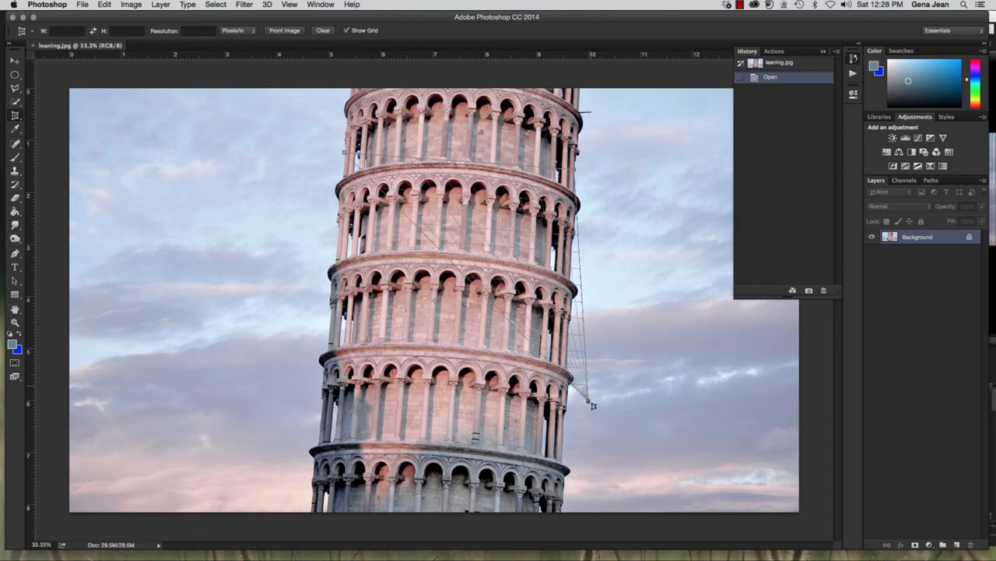
click(572, 467)
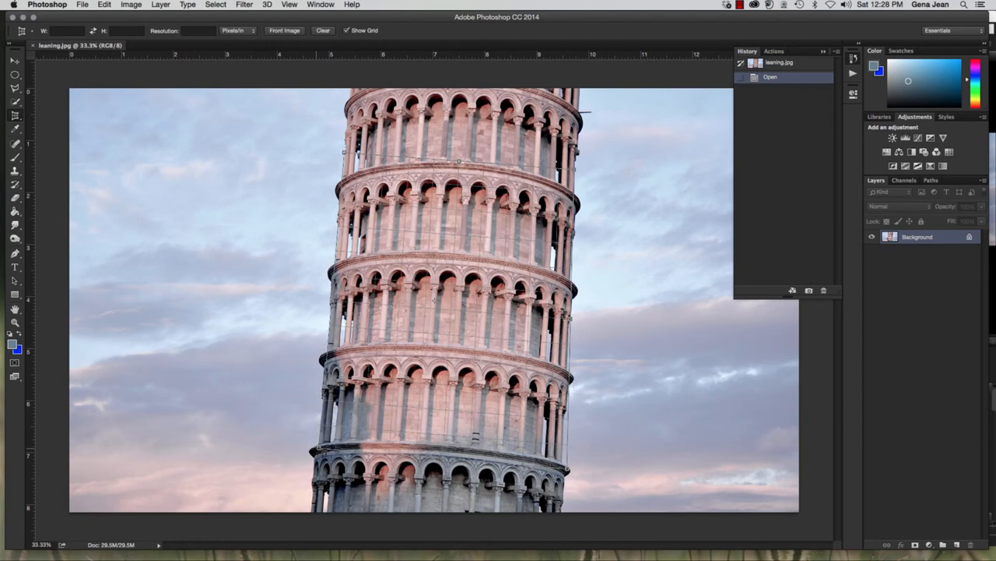
click(317, 450)
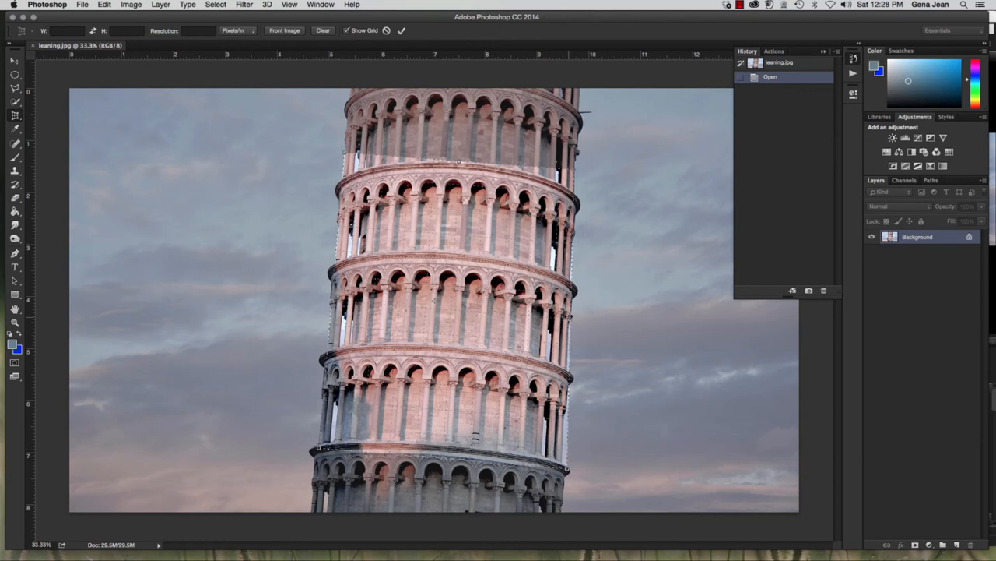
Fit the perspective crop's two right-hand corners closer to the tower's edge and apply the crop
drag(571, 319, 567, 322)
drag(569, 473, 562, 470)
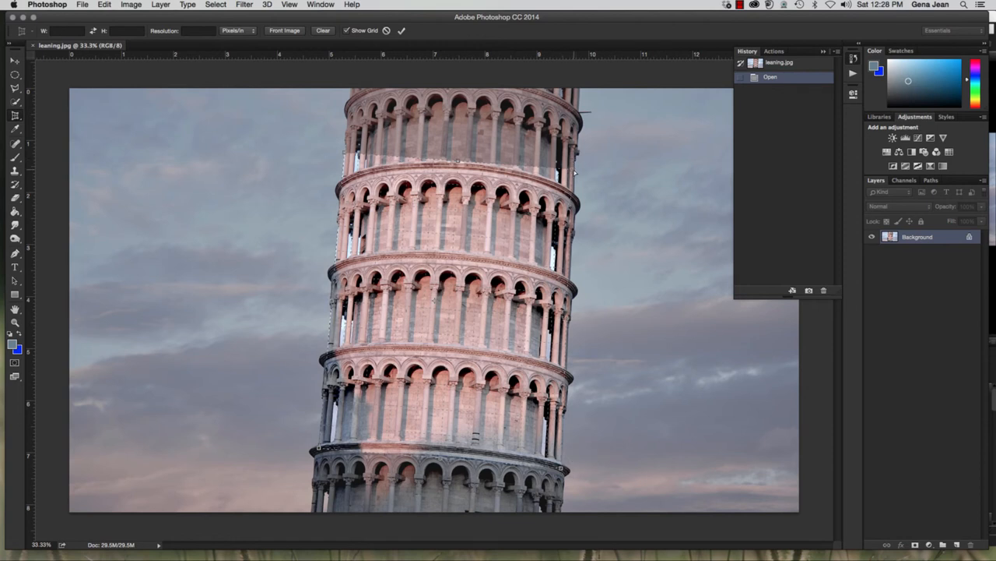
drag(575, 174, 577, 173)
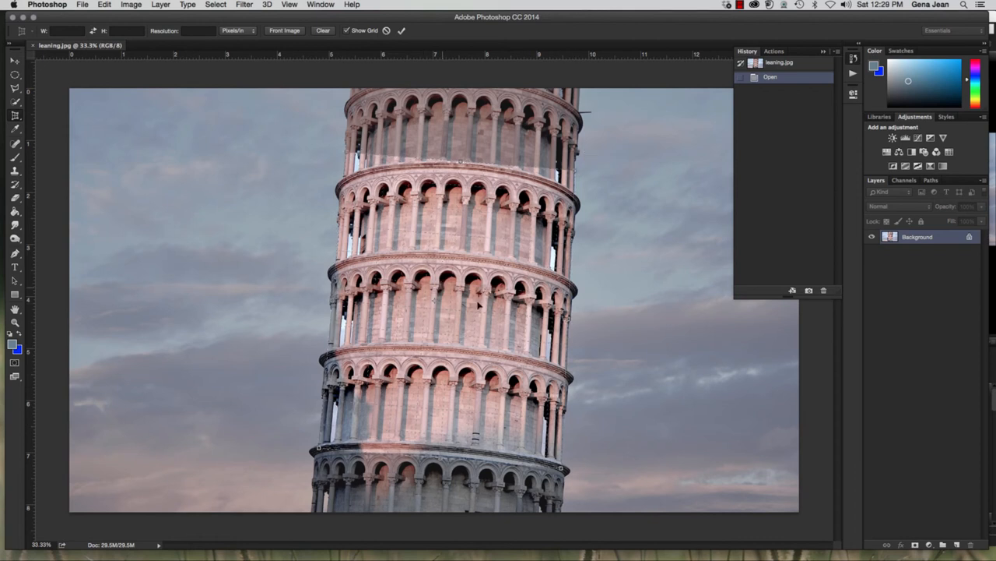
key(Return)
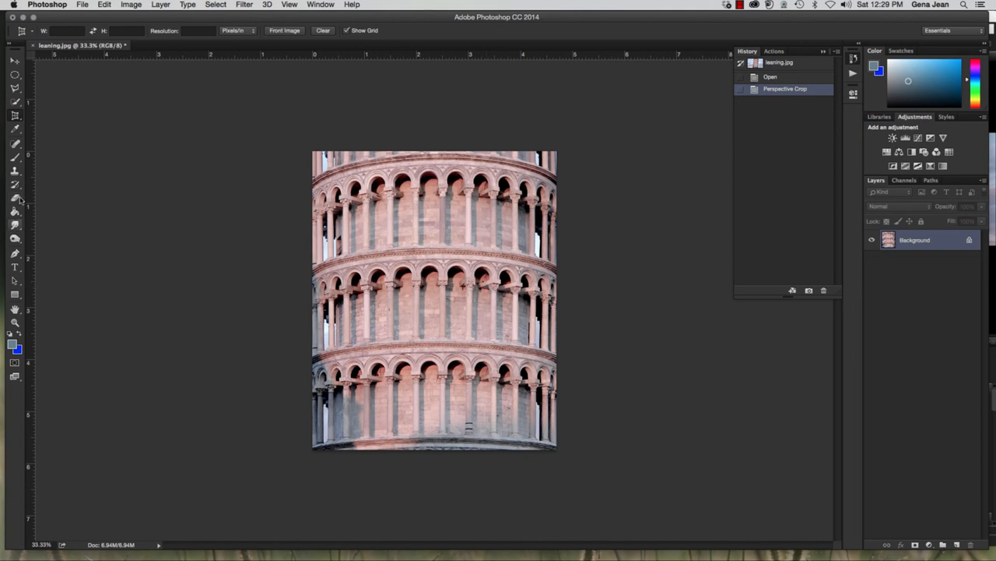
Select a rectangle about 3.2 by 4.3 inches inside the straightened tower and crop the photo to it with the Crop tool
click(16, 74)
click(74, 72)
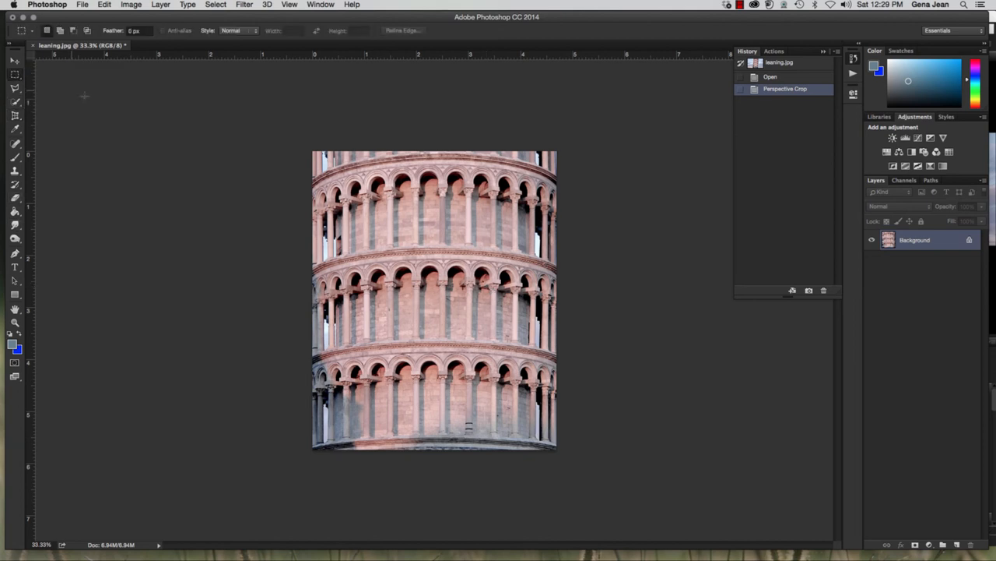
drag(362, 186, 524, 406)
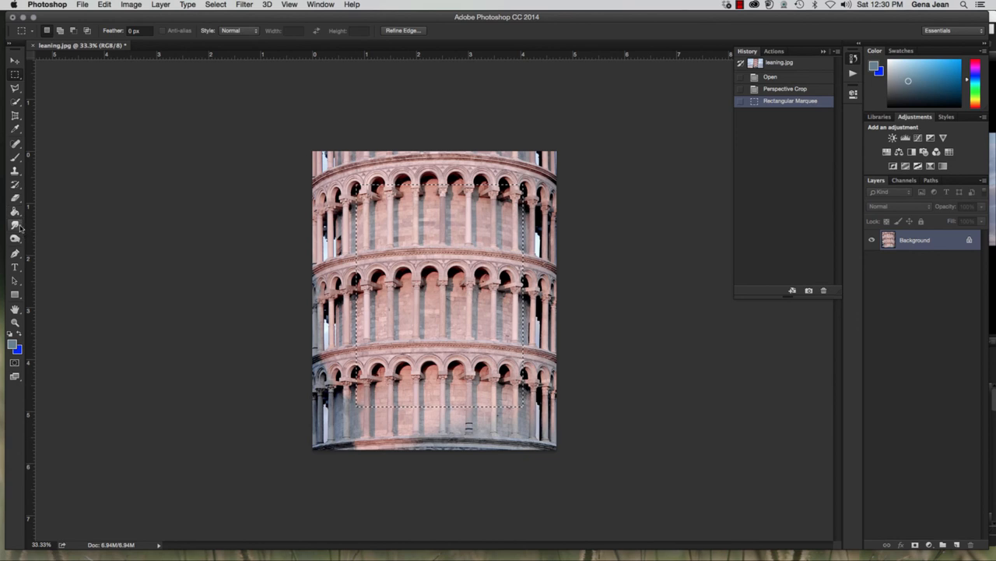
drag(15, 118, 53, 114)
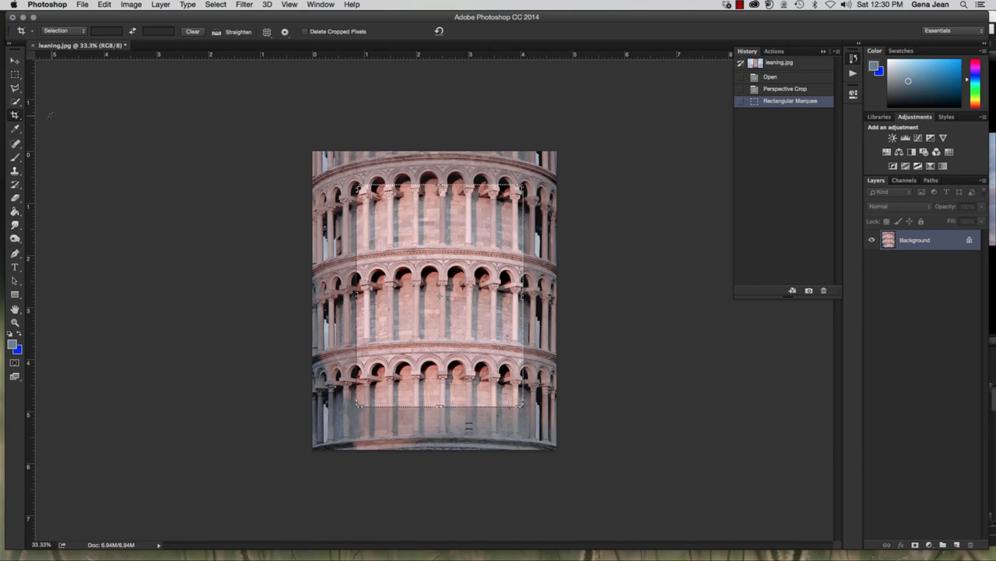
key(Return)
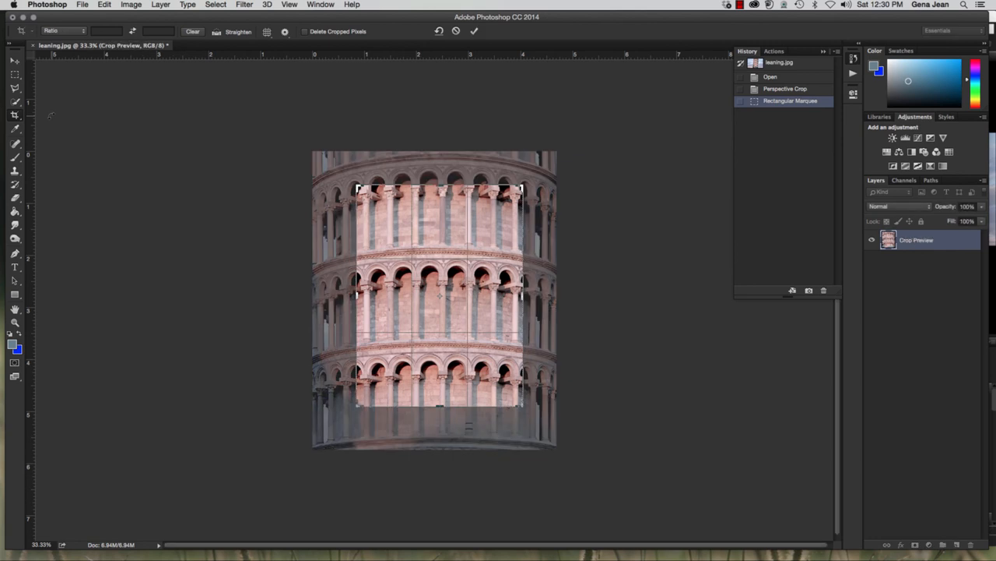
key(Return)
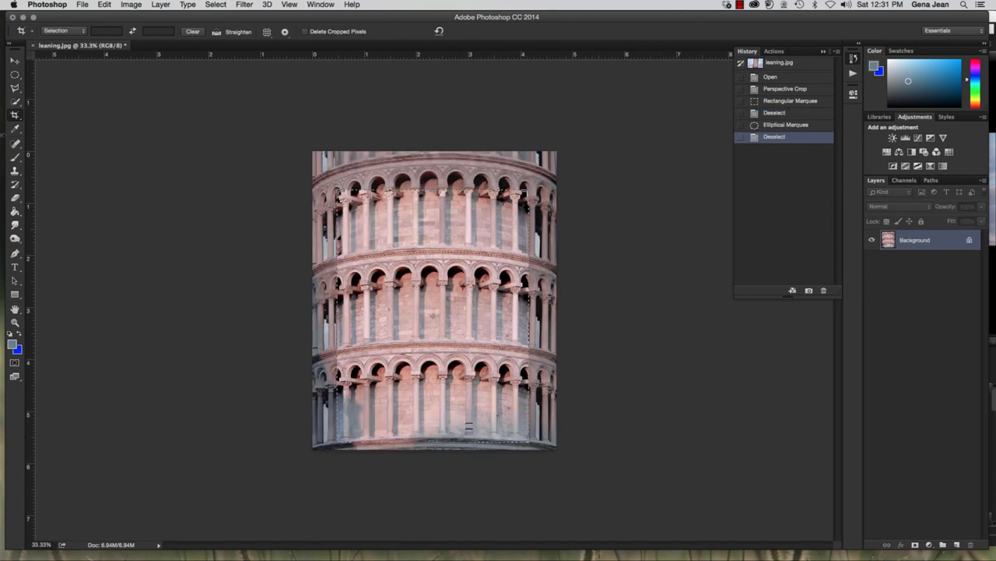
Undo the selection-based crop and return the photo to its Open history state
key(super+z)
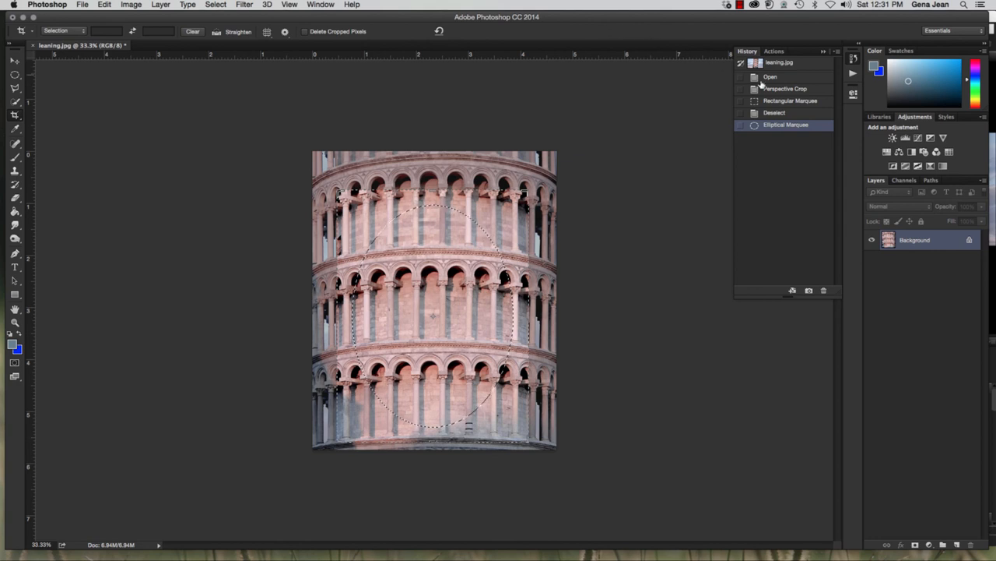
click(788, 77)
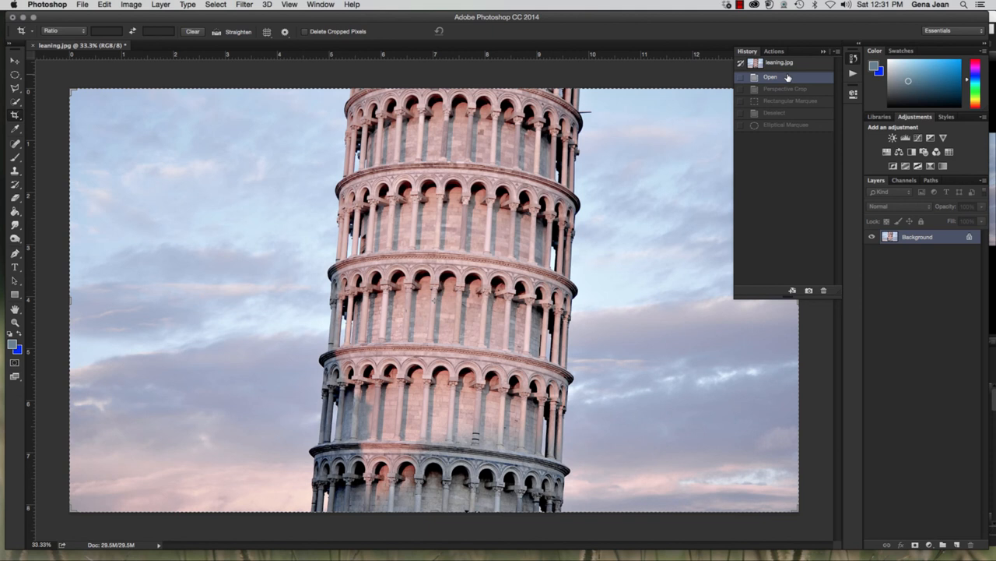
click(668, 168)
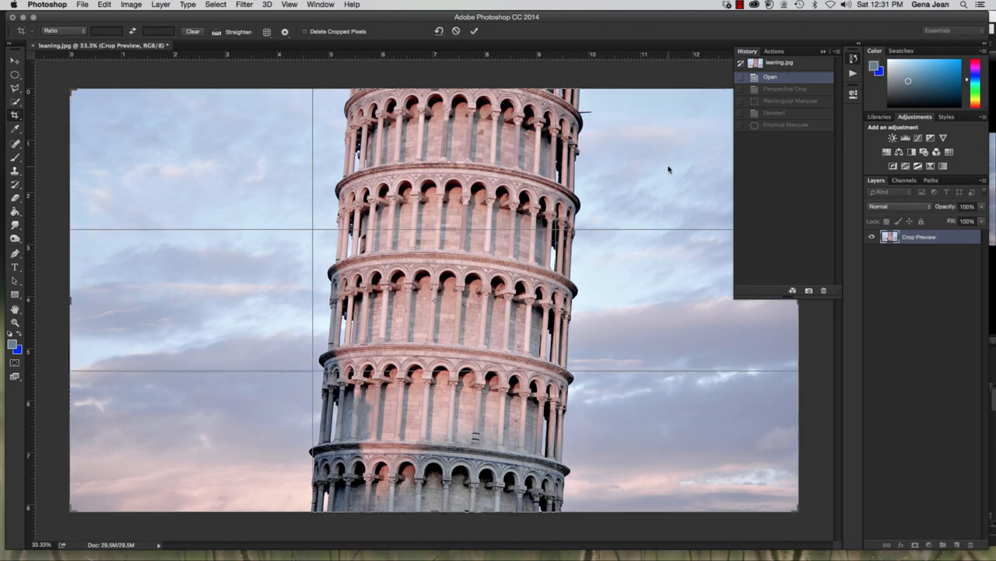